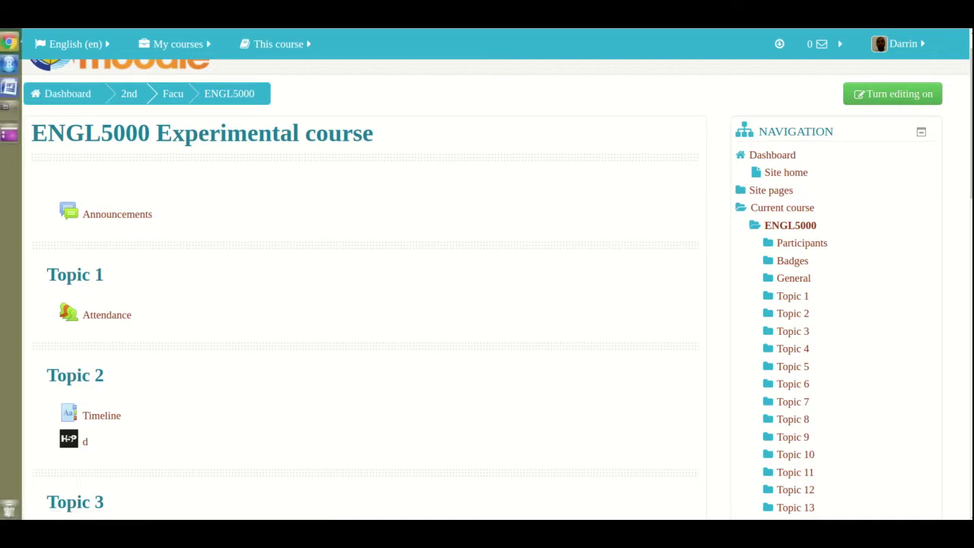
Switch to the 'Moodle Objectives' Word document listing View feature, Settings and Reports
left_click(9, 88)
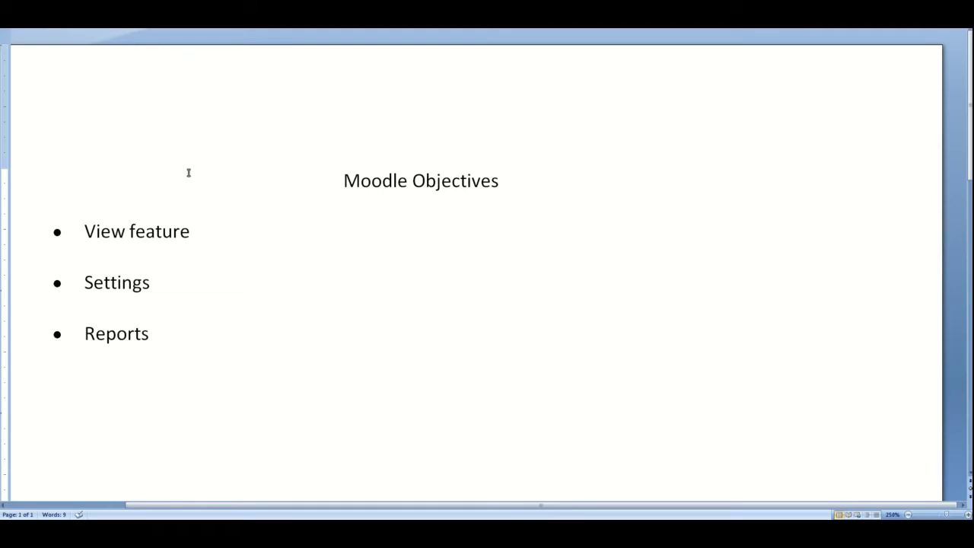
Return to the ENGL5000 Experimental course page and open the Attendance activity under Topic 1
mouse_move(8, 64)
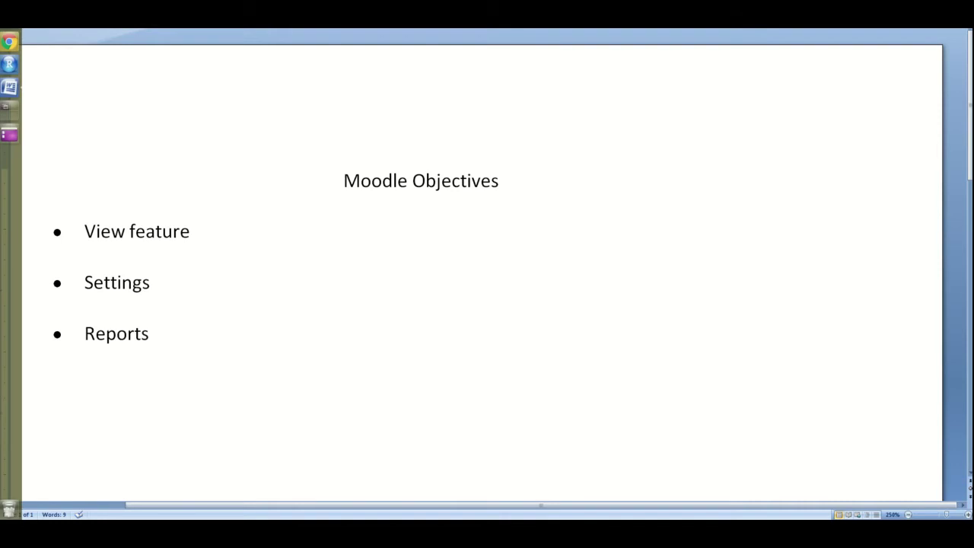
left_click(9, 44)
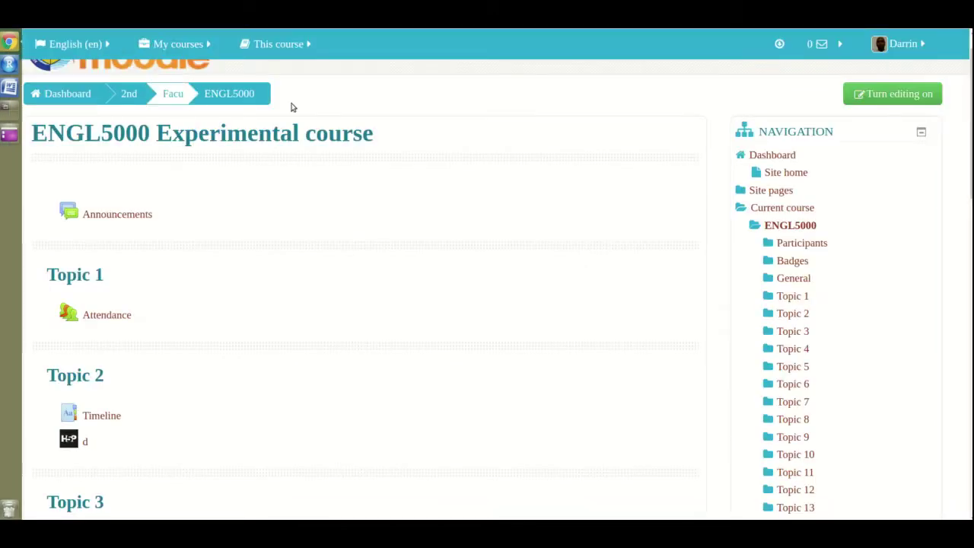
scroll(445, 217, "down", 2)
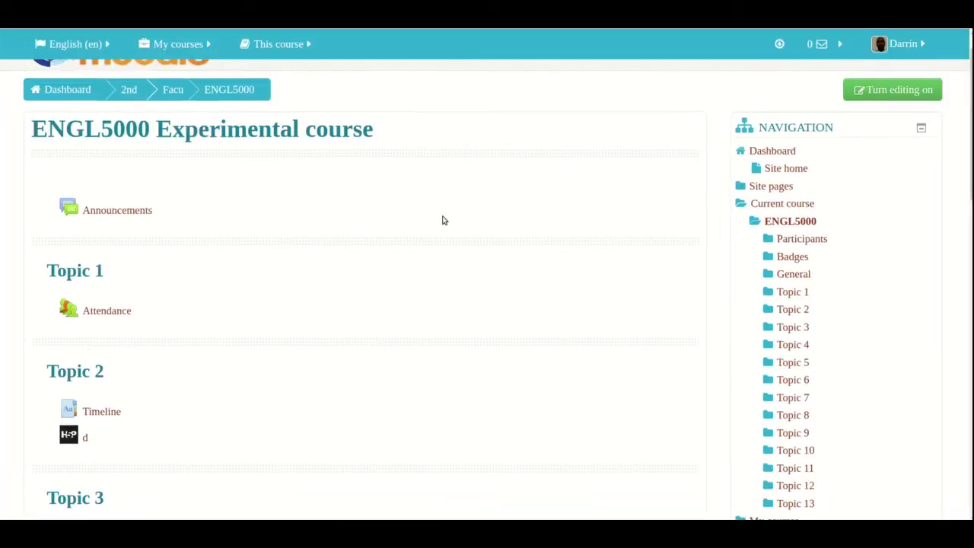
scroll(444, 220, "up", 2)
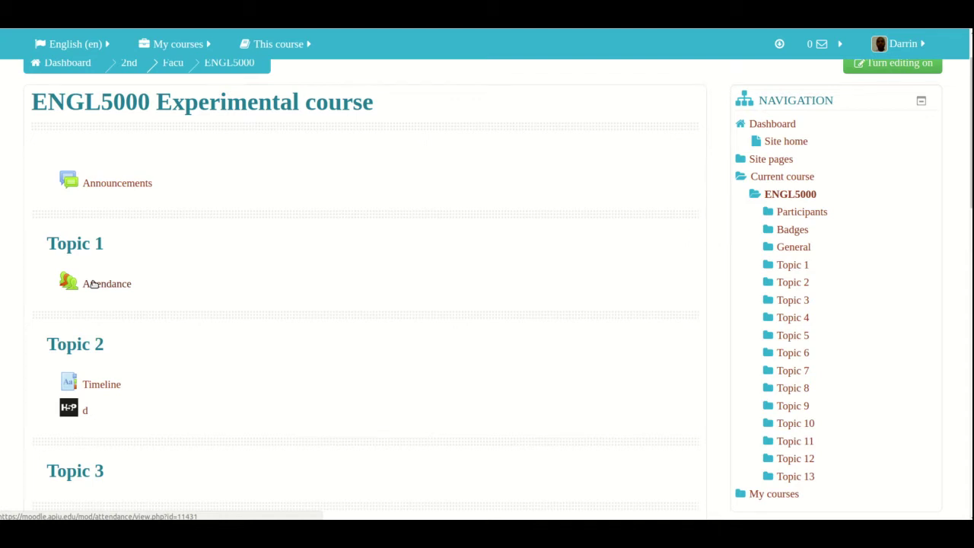
left_click(93, 284)
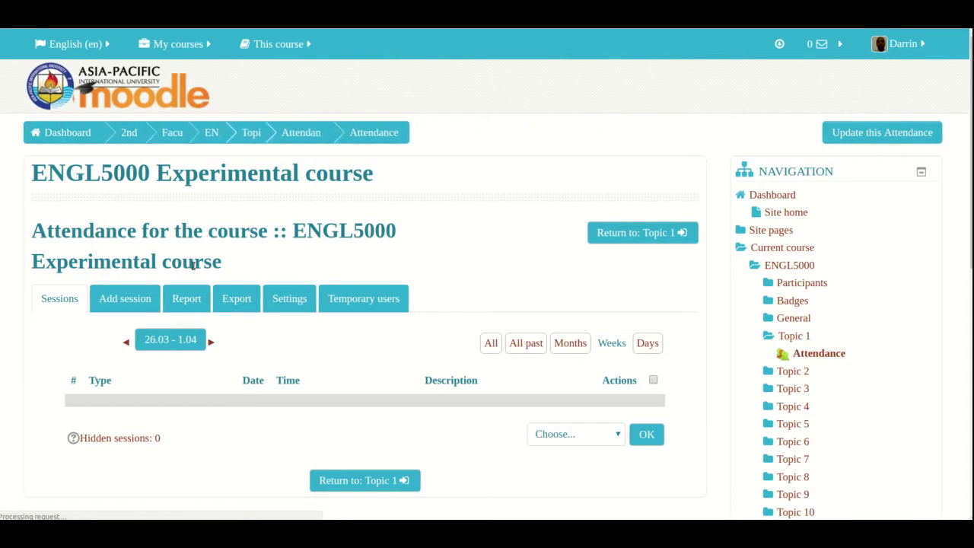
scroll(193, 266, "down", 3)
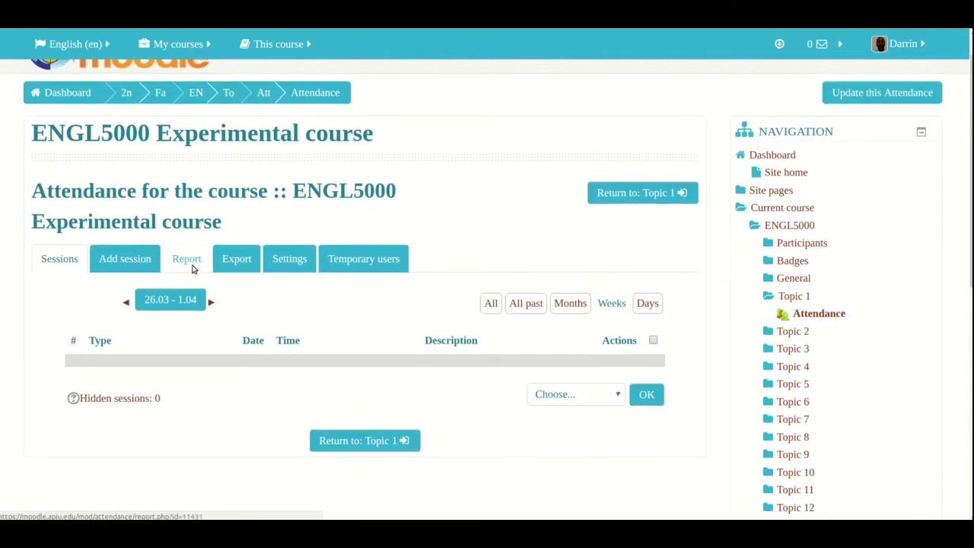
scroll(192, 269, "down", 3)
scroll(191, 270, "up", 2)
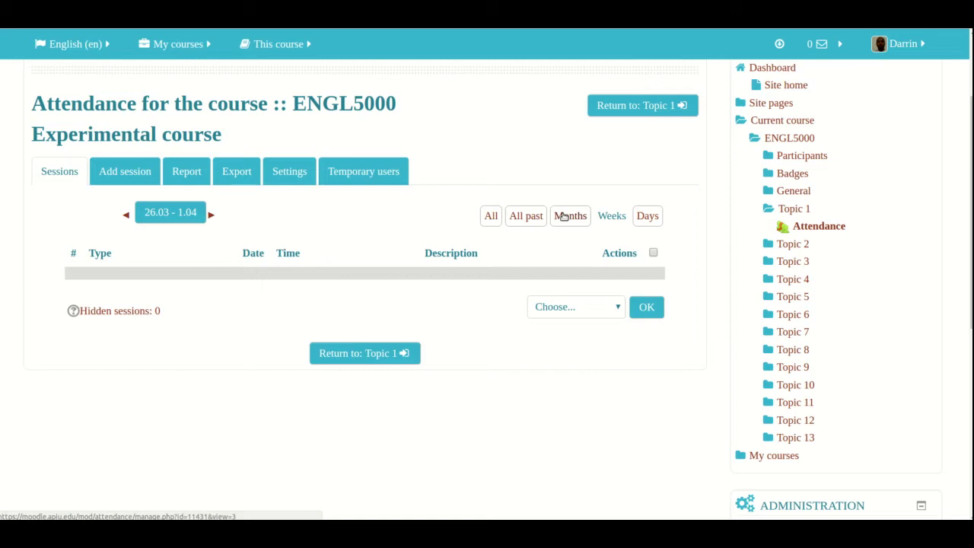
left_click(618, 215)
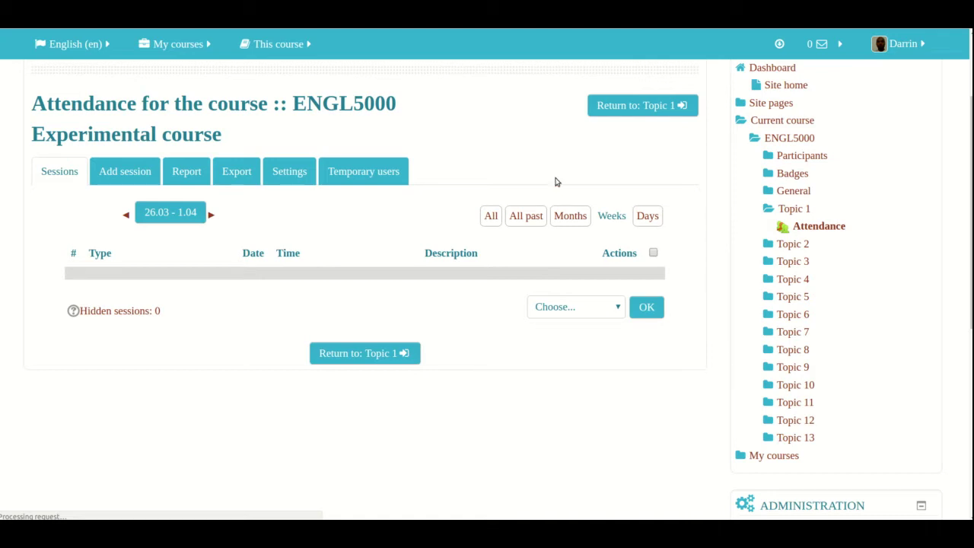
Hide the Absent status in status set 1, keeping Present 2.00, Late 1.00, Excused 1.00
left_click(296, 184)
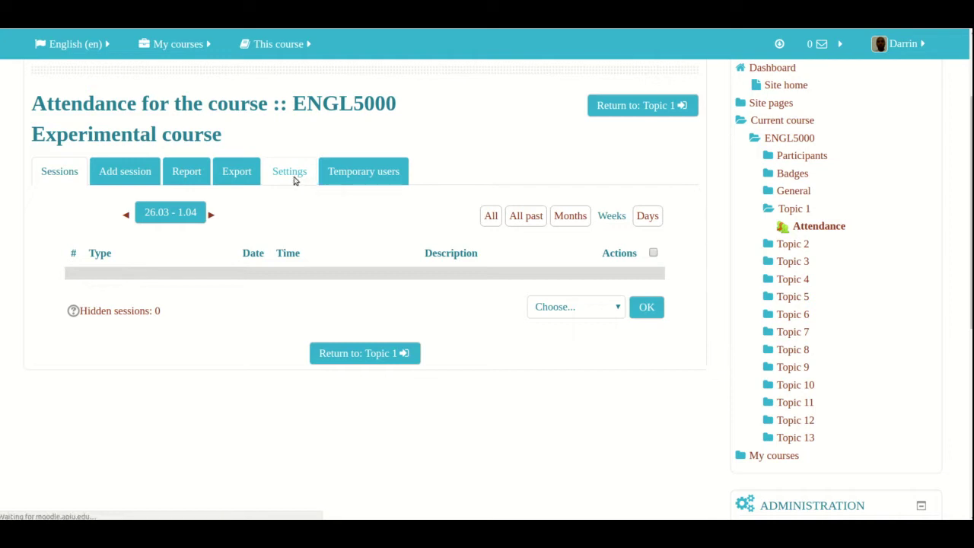
scroll(341, 275, "down", 5)
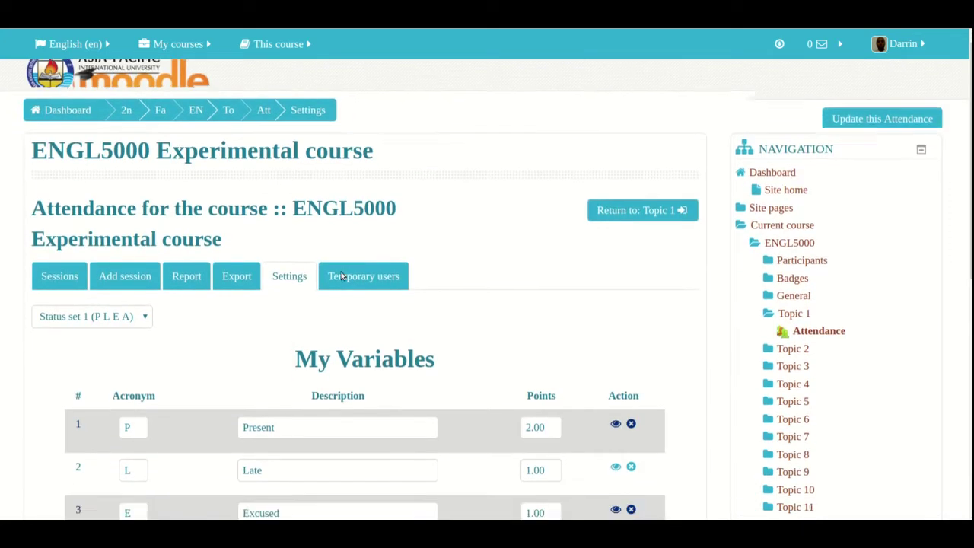
scroll(341, 276, "down", 1)
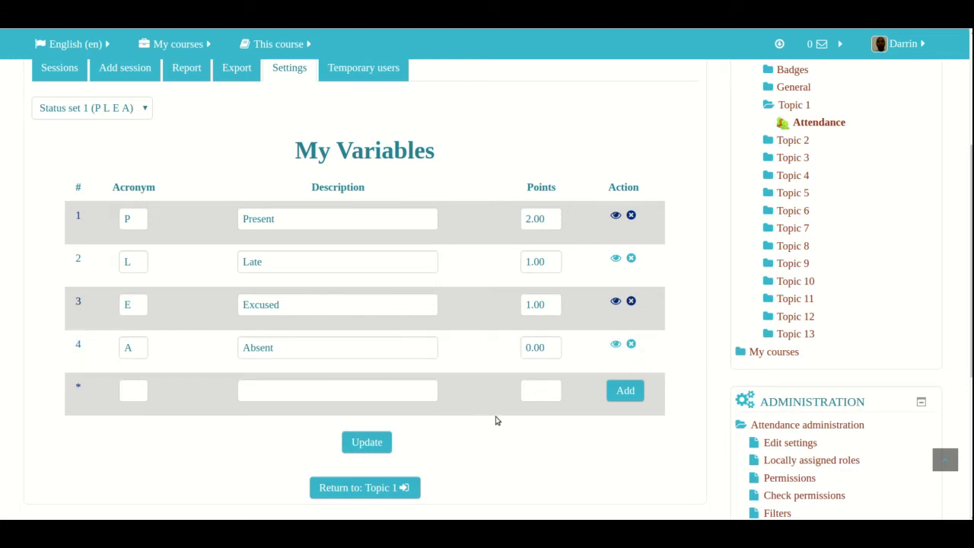
left_click(616, 345)
View the ENGL 395 attendance statuses: Present 1.00, Late 0.65, Absent 0.00 points
left_click(187, 68)
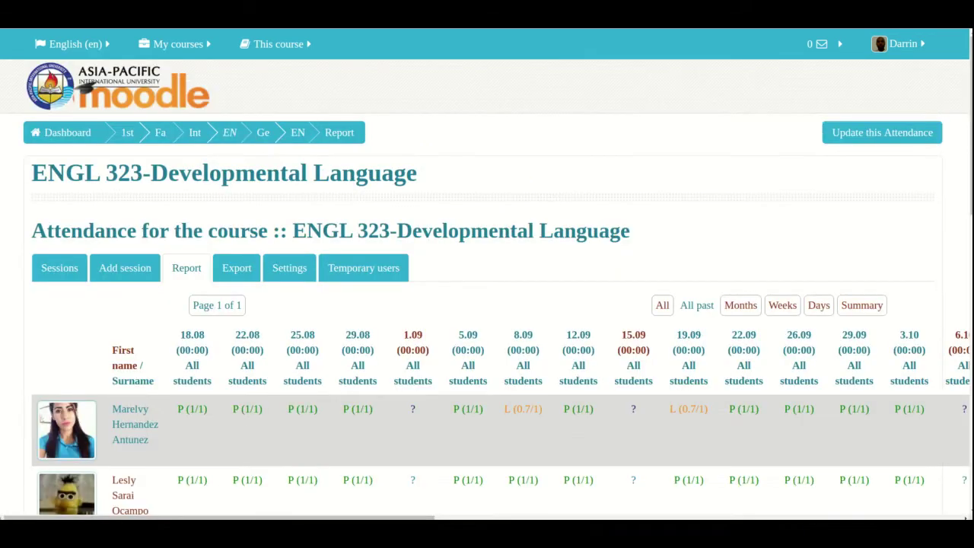
left_click(290, 267)
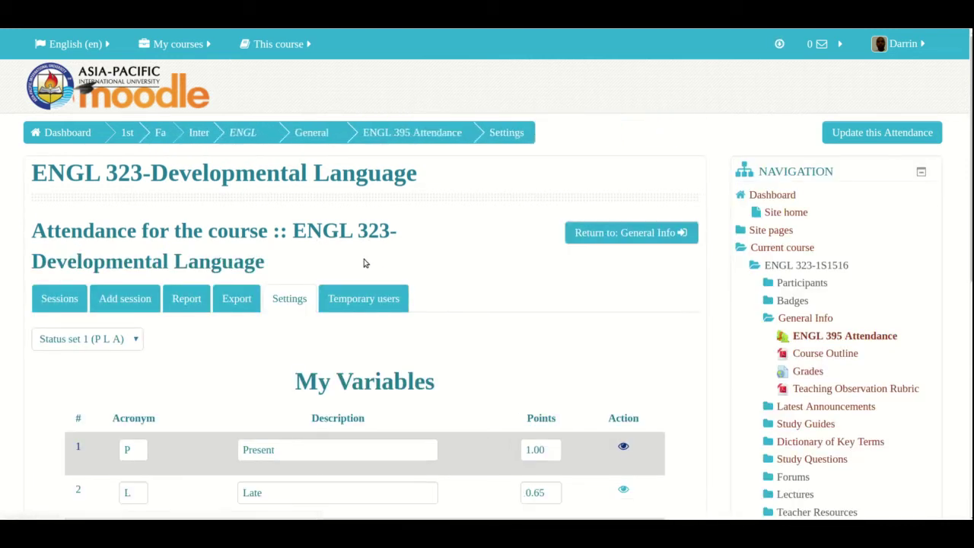
scroll(348, 291, "down", 3)
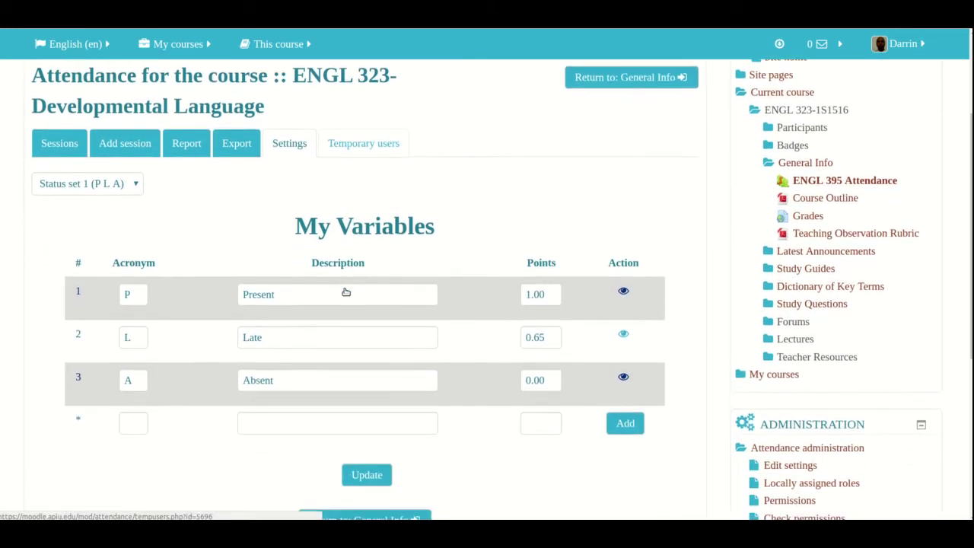
scroll(345, 293, "down", 1)
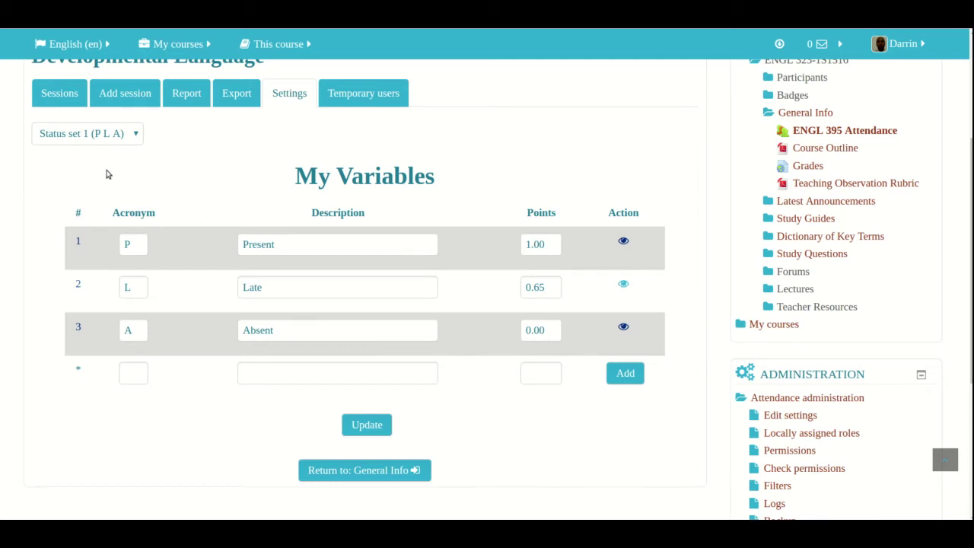
Open the Sessions list and show all attendance sessions regardless of date
left_click(60, 98)
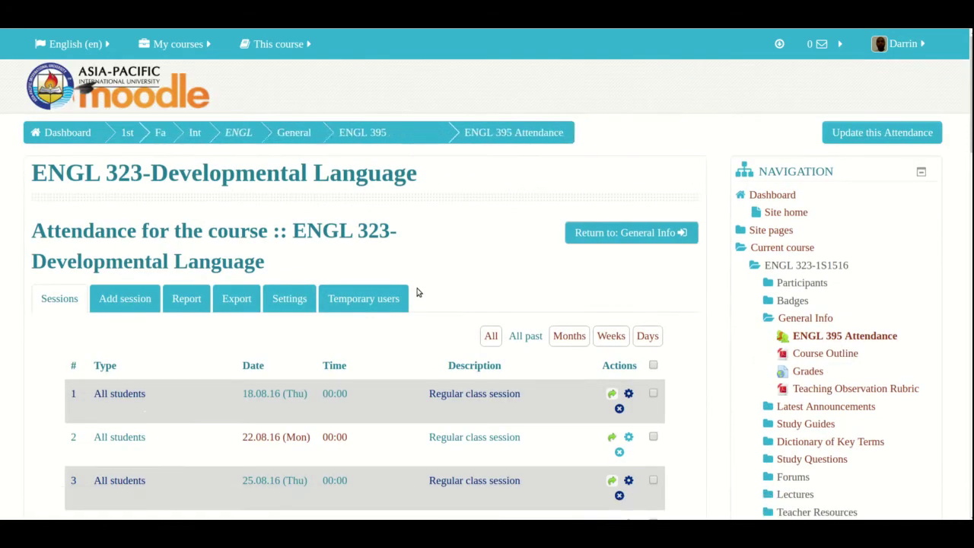
scroll(417, 292, "down", 3)
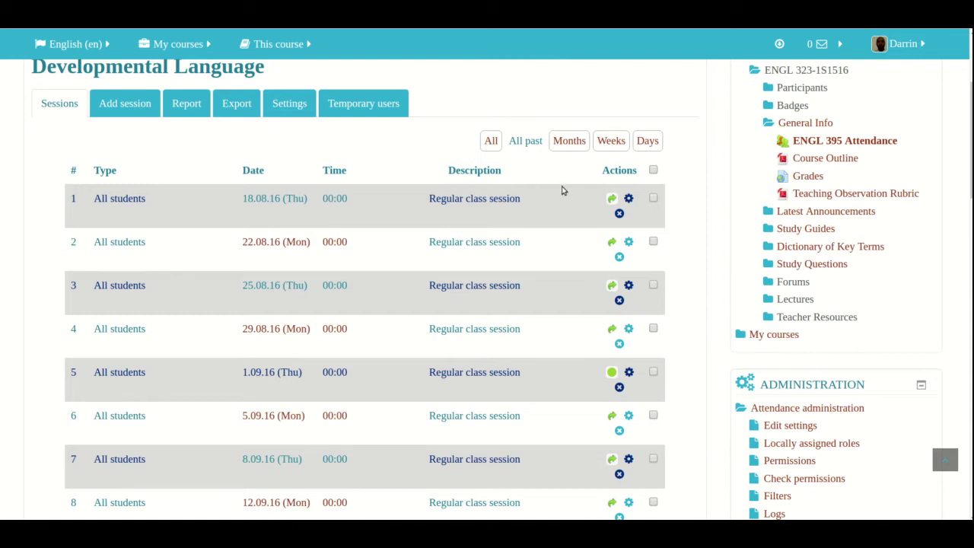
left_click(491, 143)
scroll(487, 213, "down", 4)
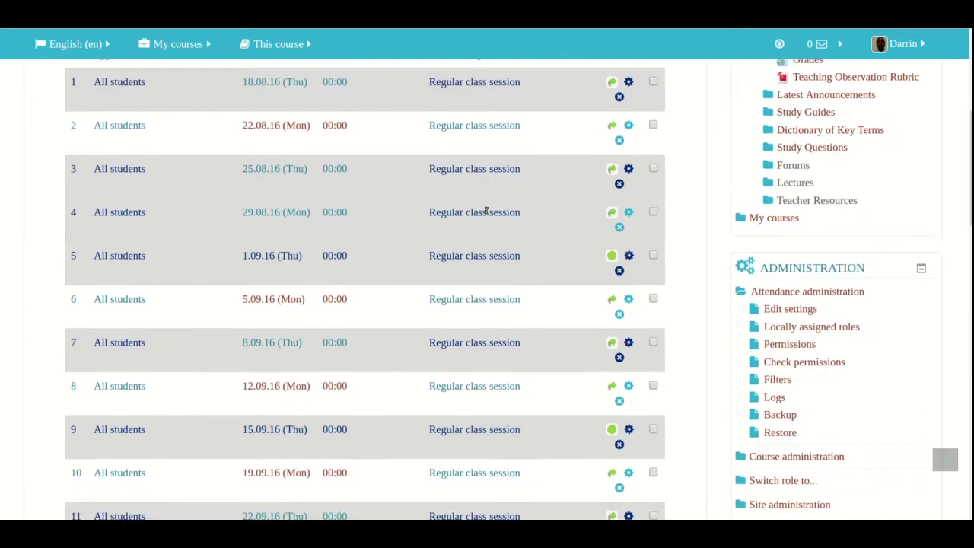
scroll(486, 212, "down", 5)
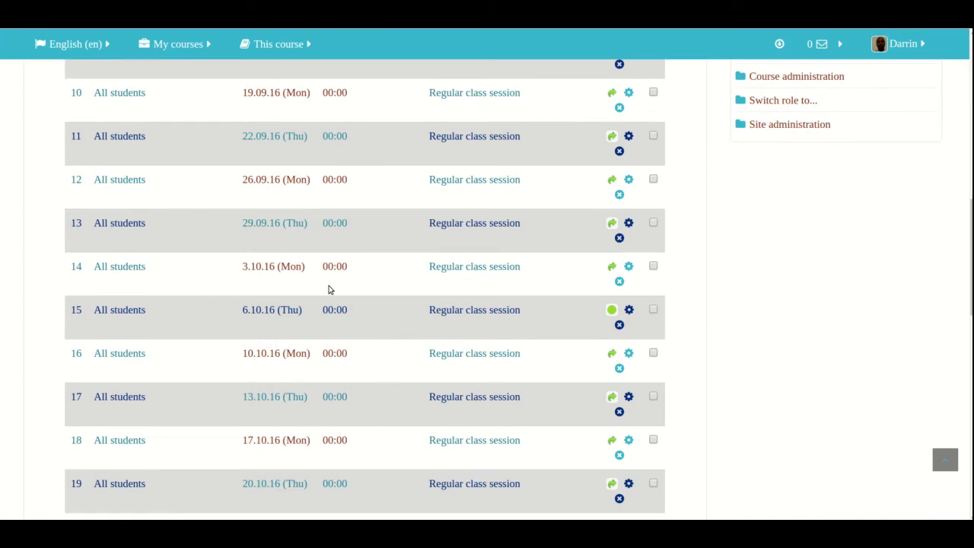
scroll(327, 281, "down", 9)
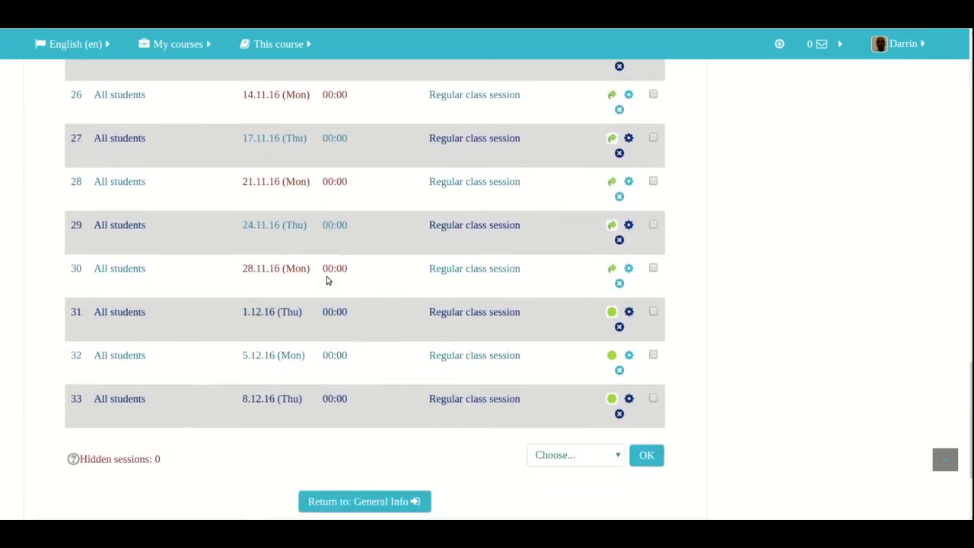
scroll(326, 278, "down", 2)
scroll(327, 278, "up", 15)
left_click(323, 43)
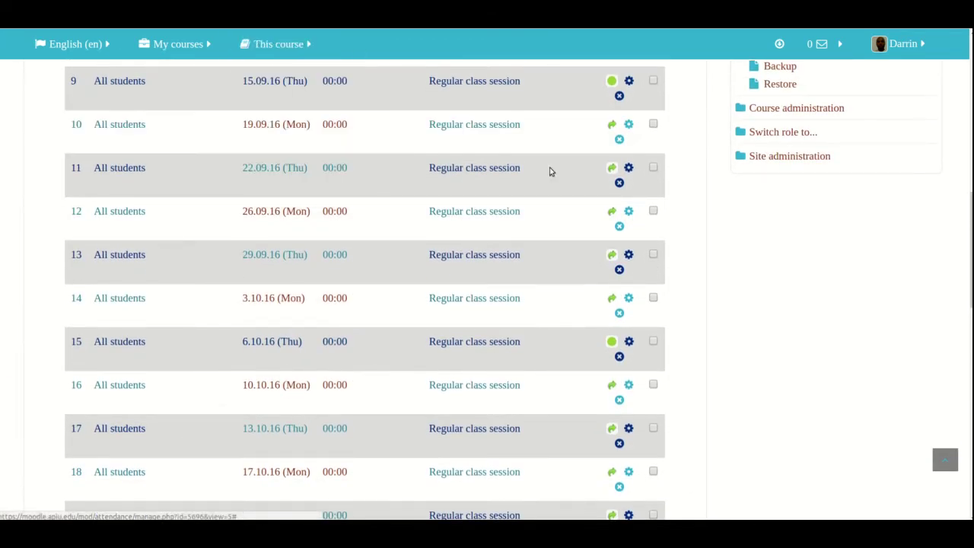
scroll(590, 34, "up", 9)
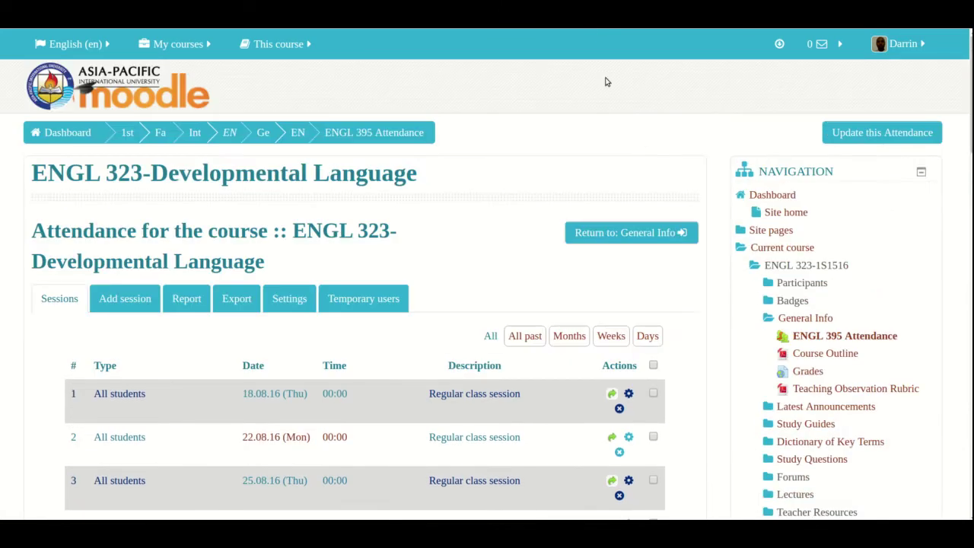
Filter the sessions by Months, Weeks, then Days, ending on All past from 18.08.16
left_click(570, 337)
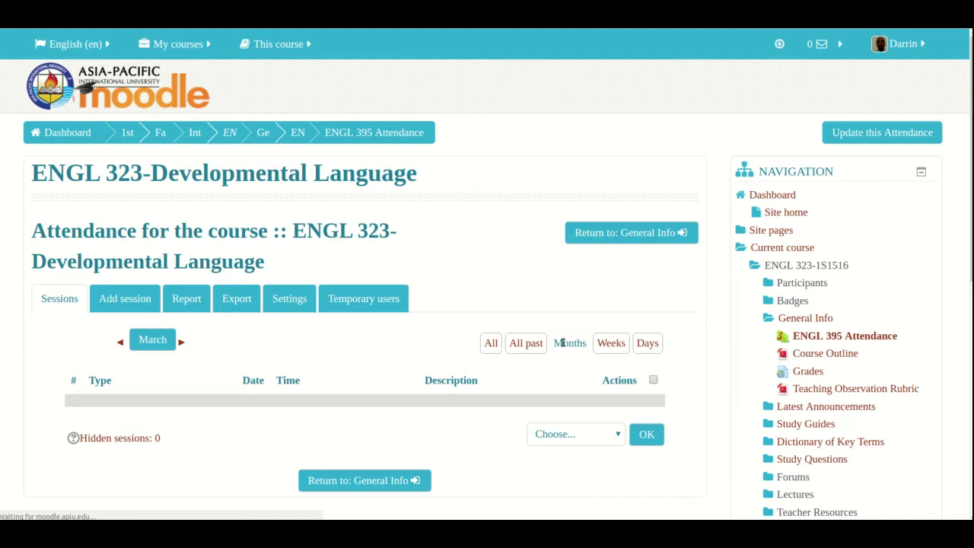
left_click(614, 344)
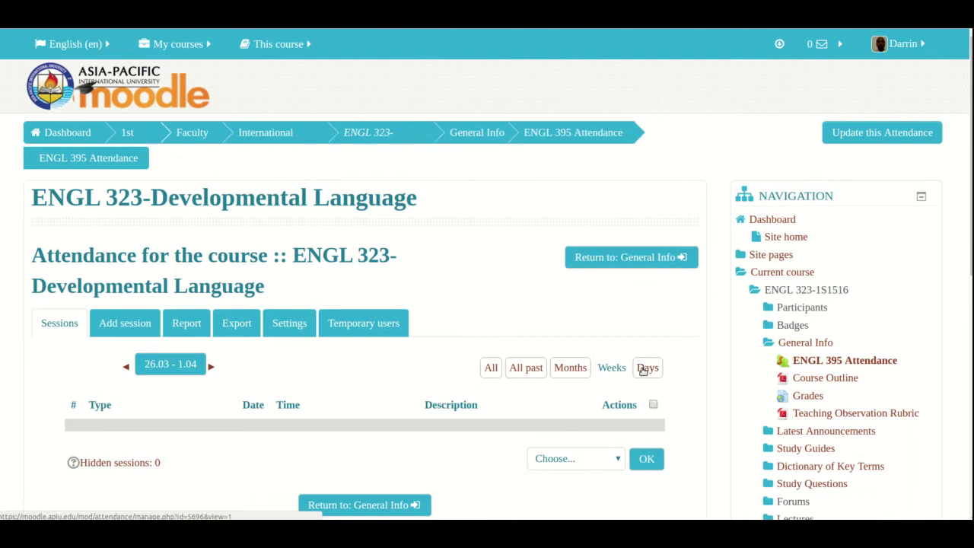
left_click(649, 343)
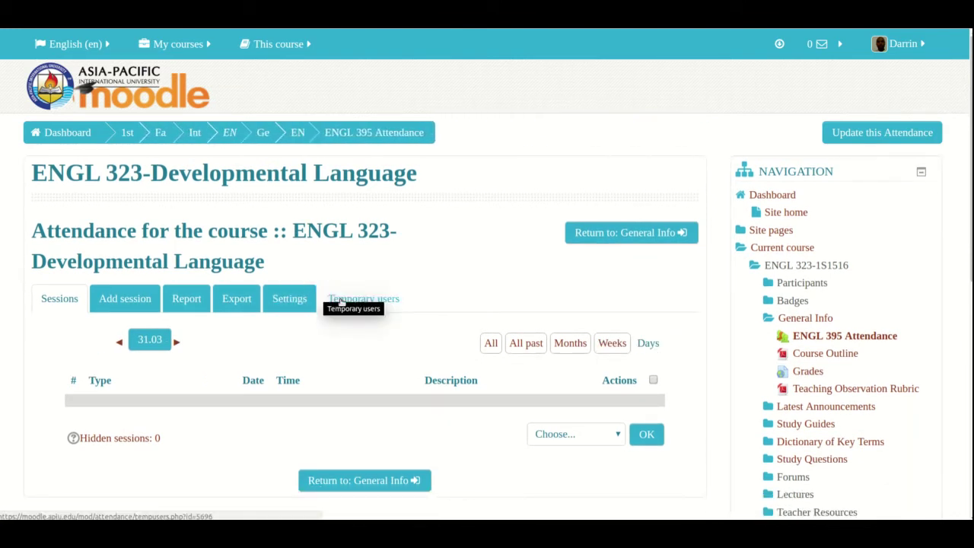
left_click(525, 344)
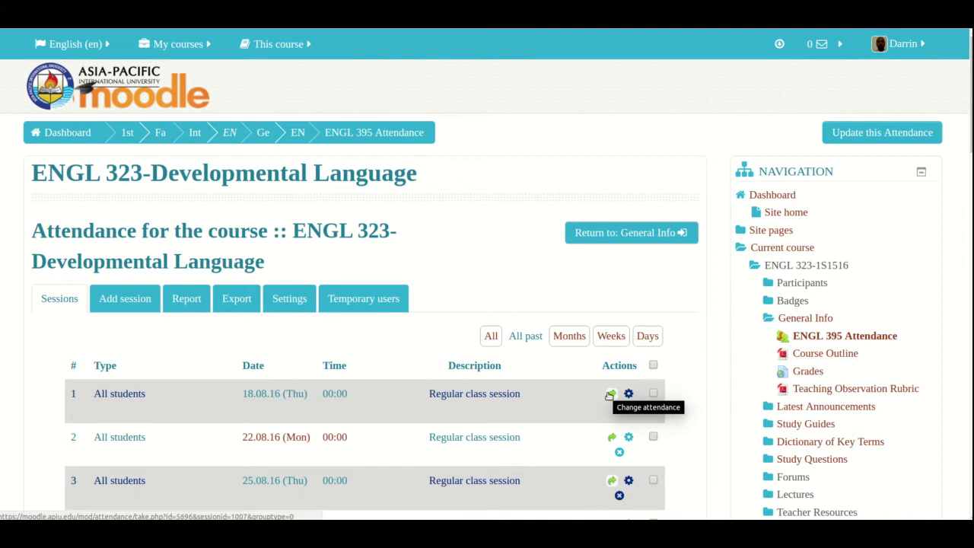
left_click(610, 395)
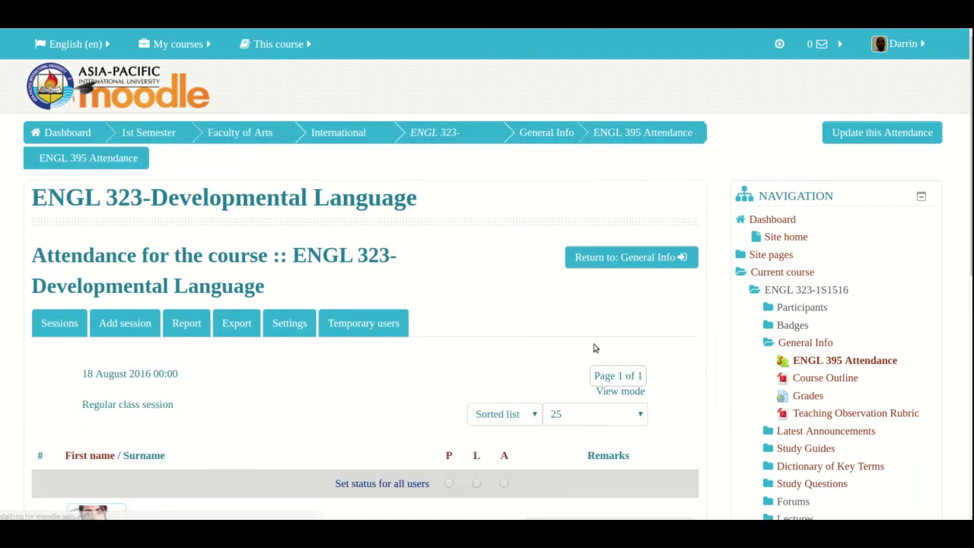
scroll(587, 405, "down", 1)
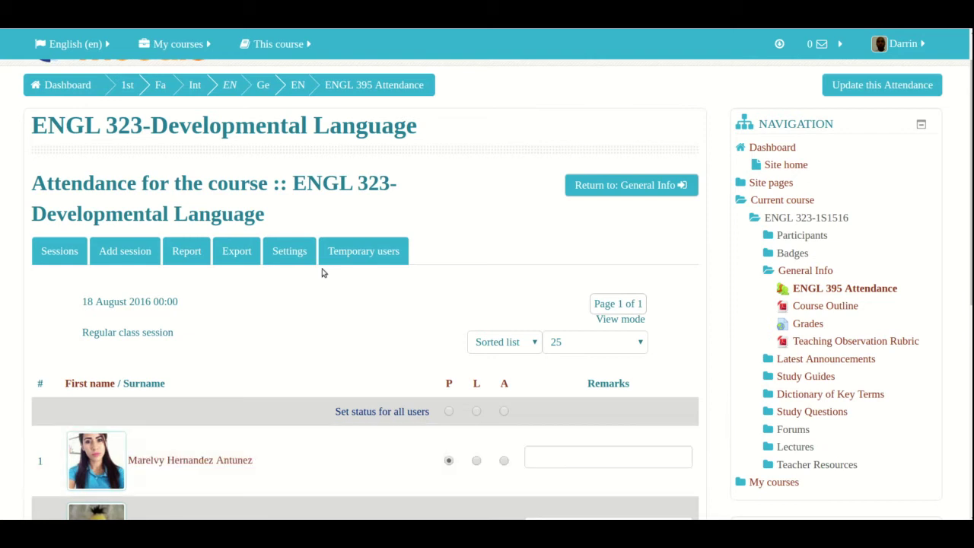
left_click(290, 255)
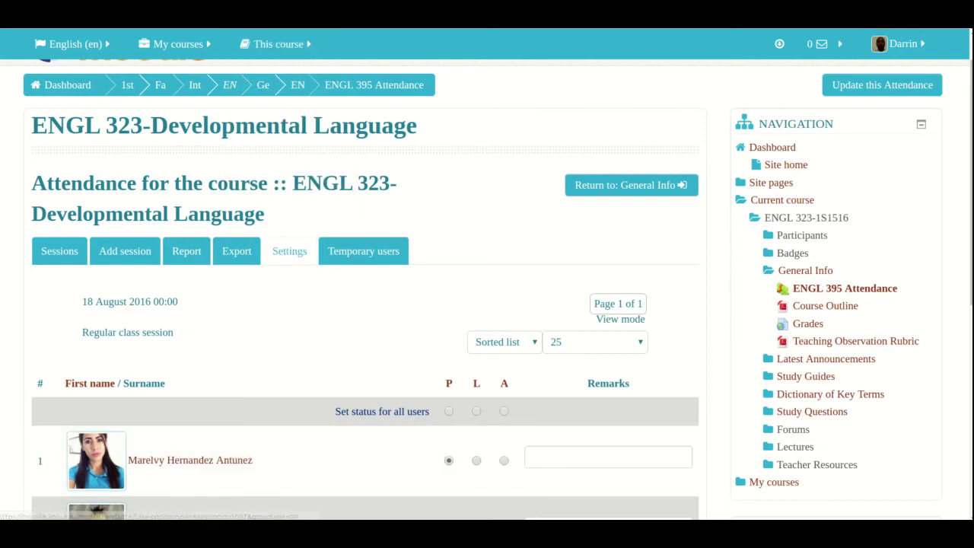
scroll(375, 352, "down", 2)
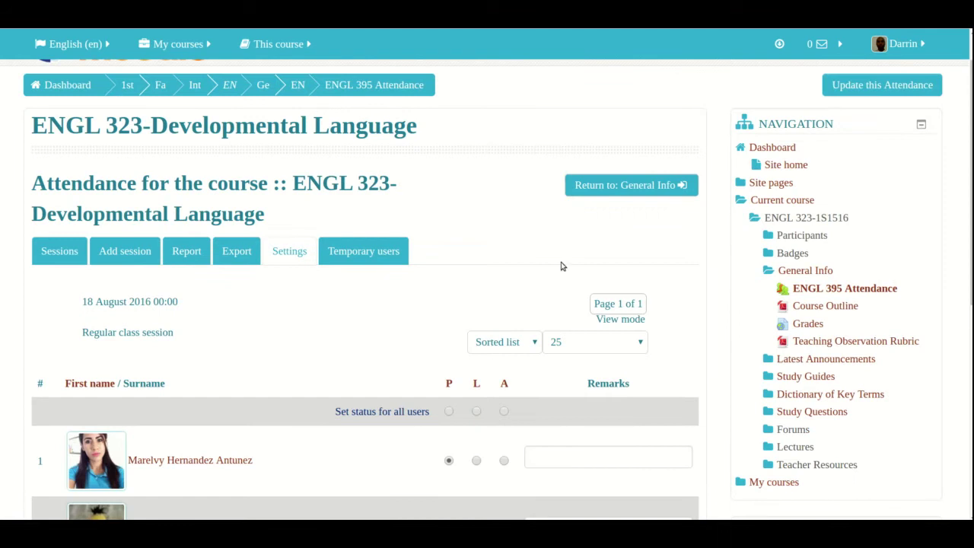
scroll(561, 266, "down", 3)
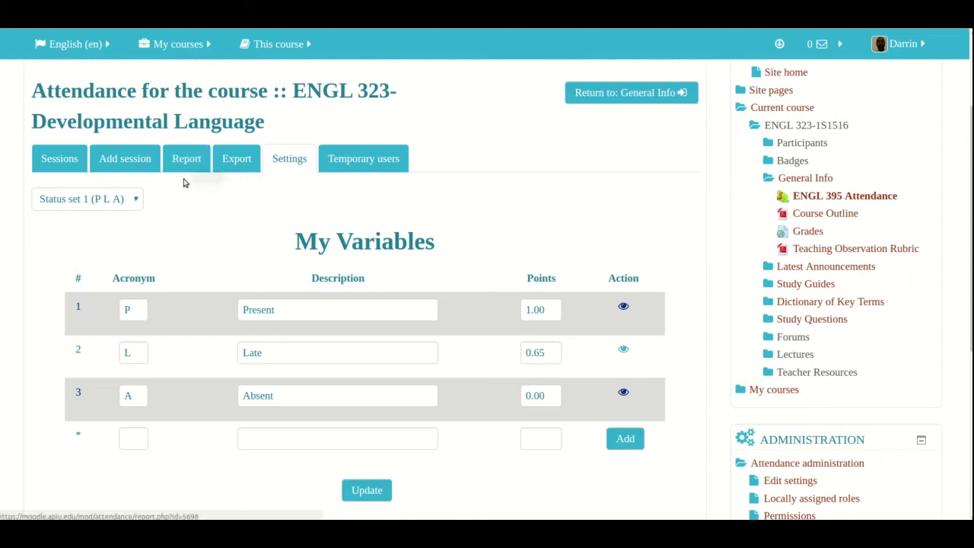
left_click(67, 160)
scroll(225, 302, "down", 3)
scroll(225, 302, "down", 3)
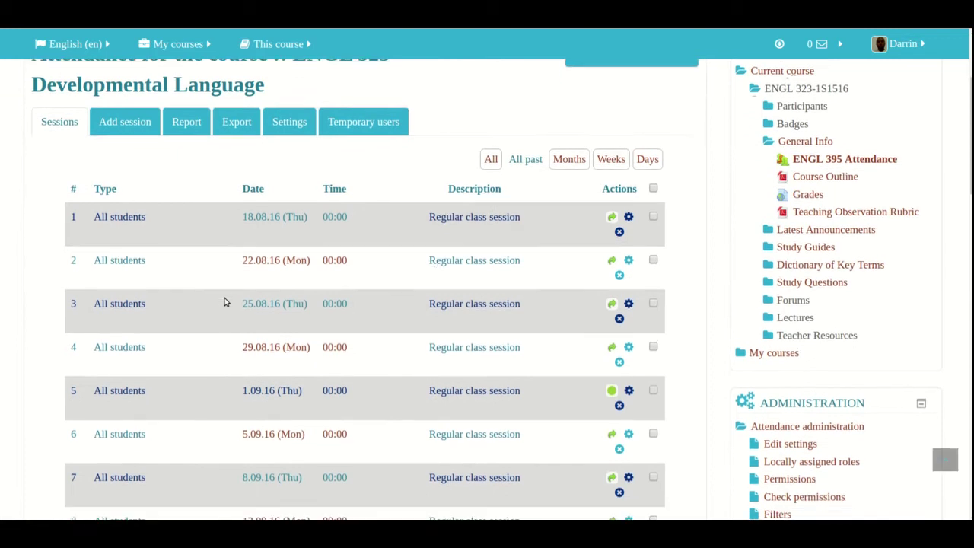
Open the course attendance Report grid and browse each student's marks per session from 18.08
left_click(195, 121)
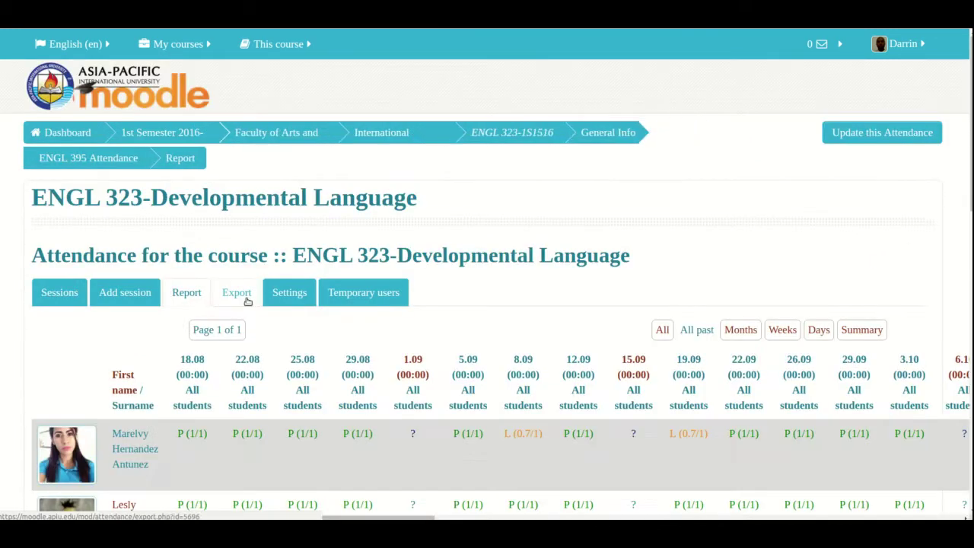
scroll(276, 321, "down", 7)
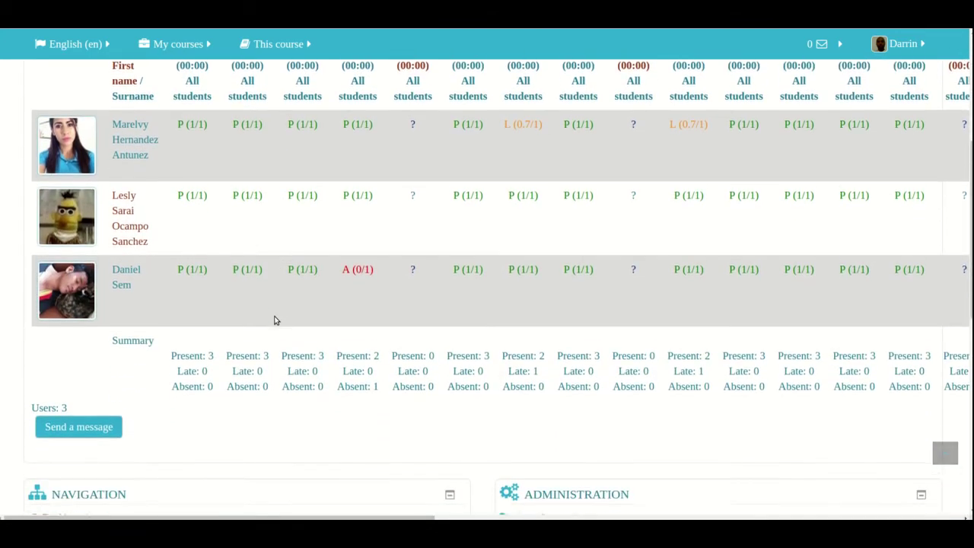
scroll(275, 320, "up", 2)
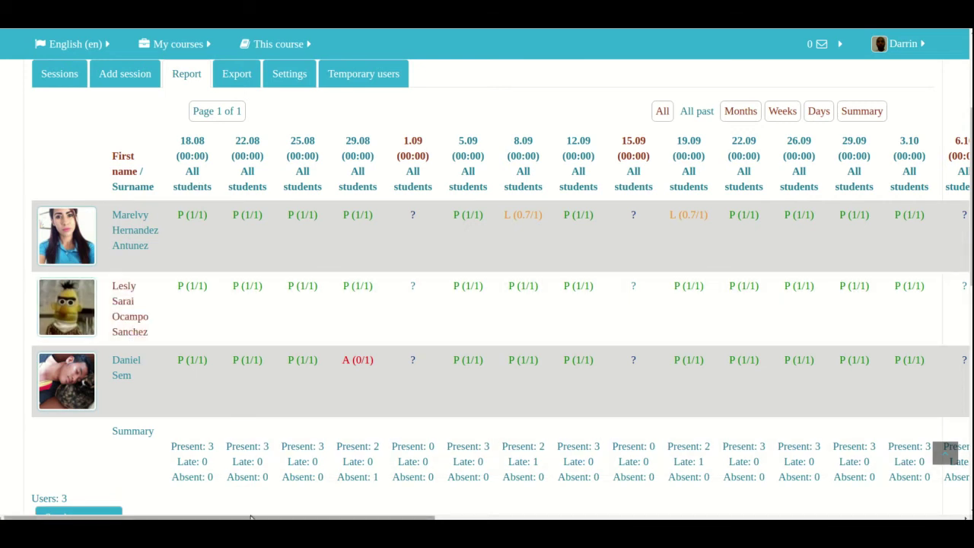
left_click_drag(251, 517, 304, 518)
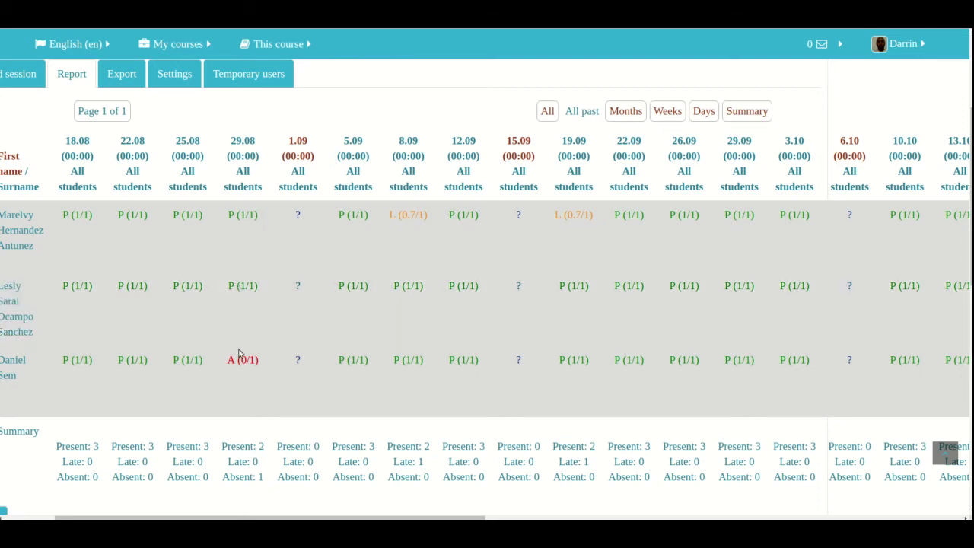
right_click(276, 358)
left_click(301, 269)
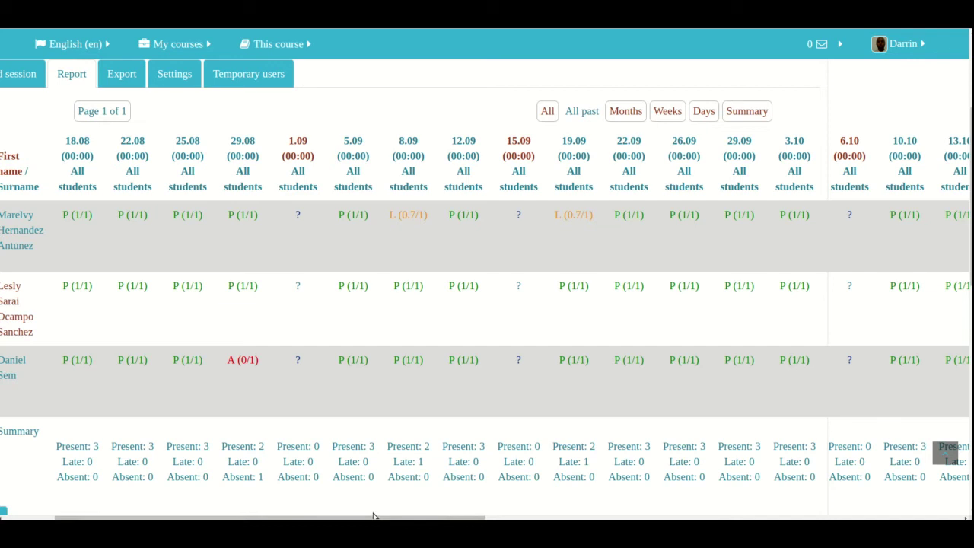
scroll(379, 510, "down", 4)
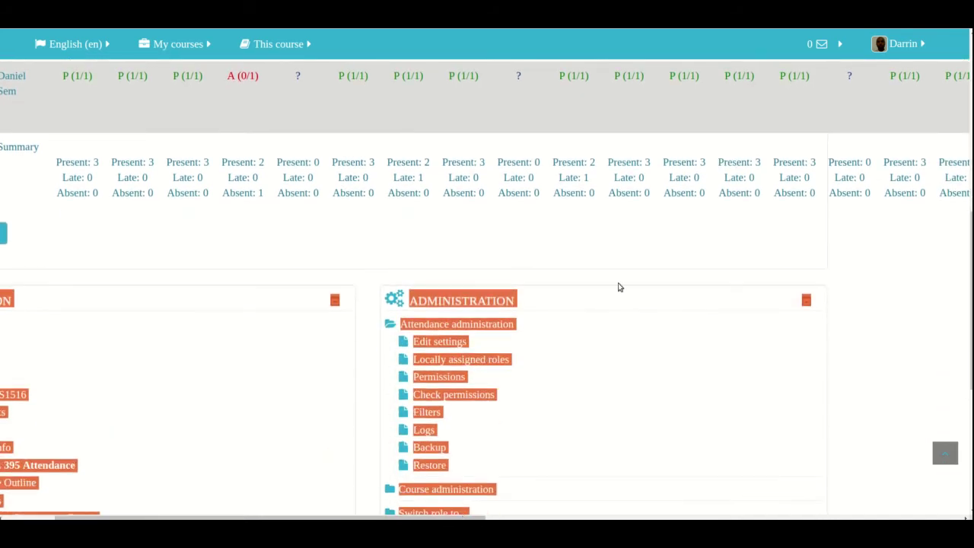
scroll(618, 287, "up", 5)
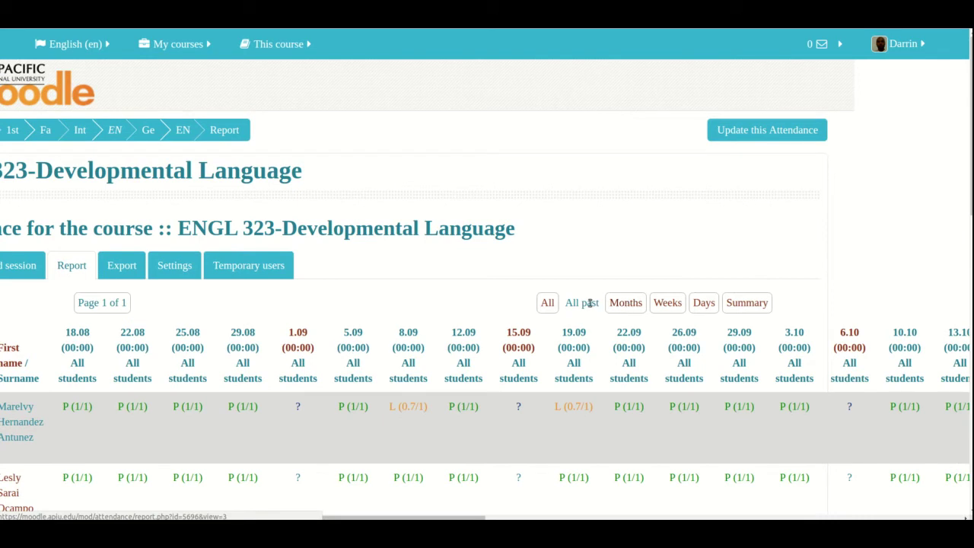
Show the report for All sessions and review totals: 27 taken sessions, percentages like 94.8%
left_click(547, 303)
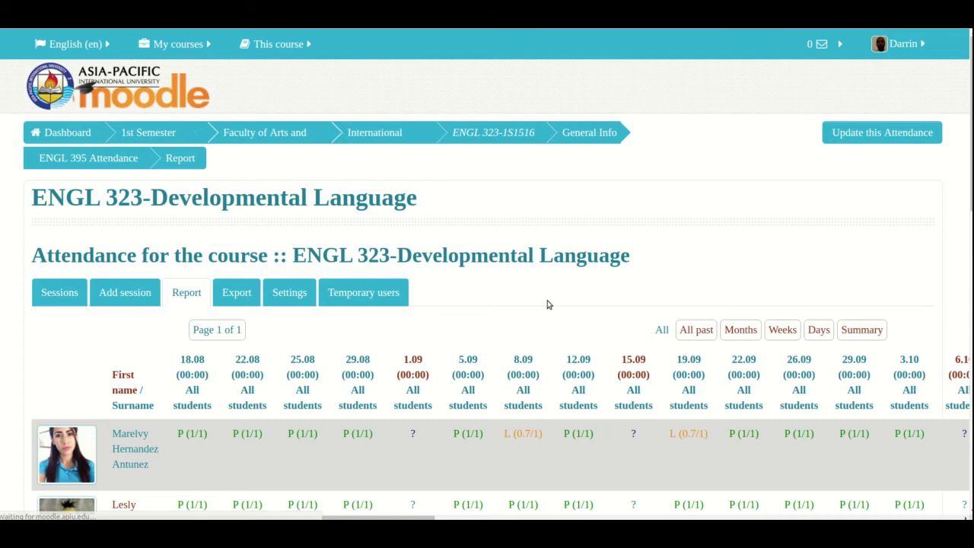
scroll(547, 302, "down", 1)
scroll(547, 303, "down", 5)
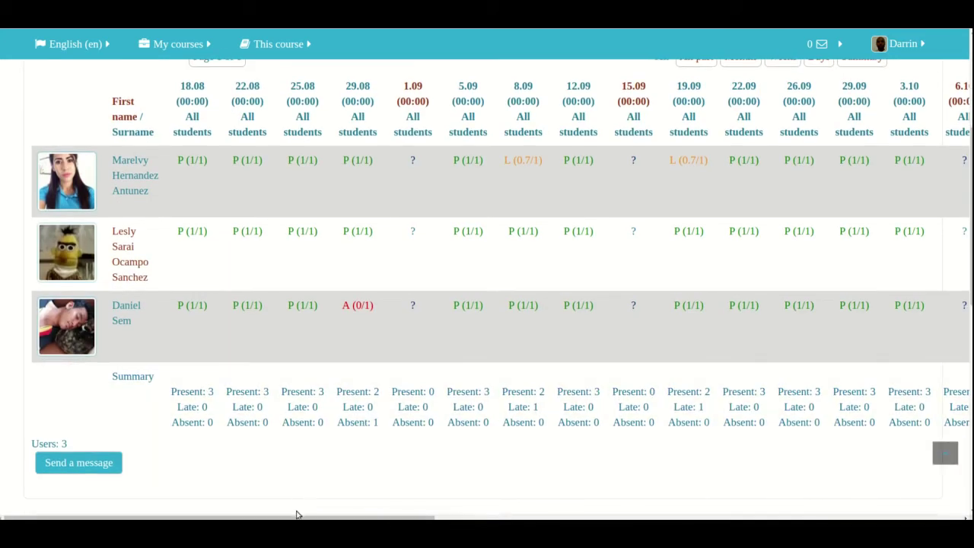
left_click_drag(291, 517, 819, 517)
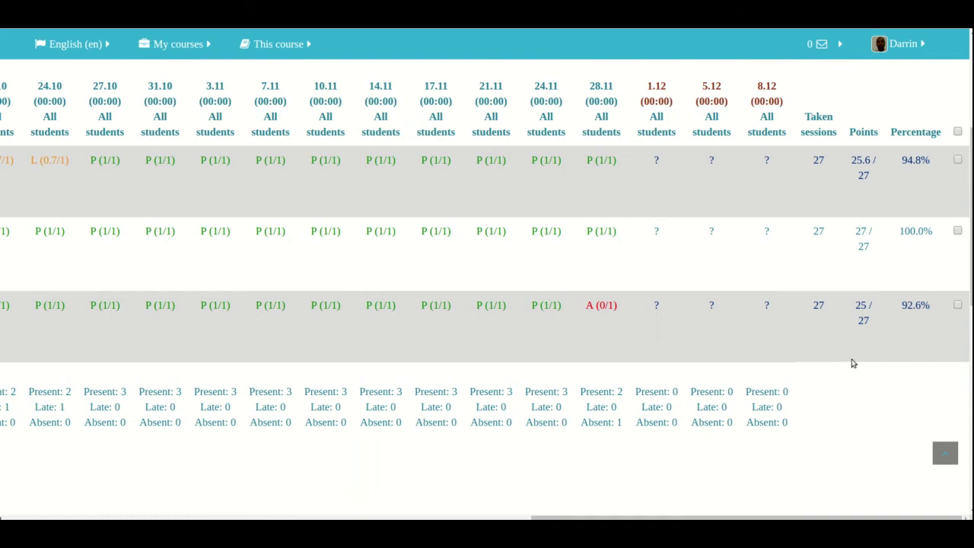
scroll(880, 269, "up", 3)
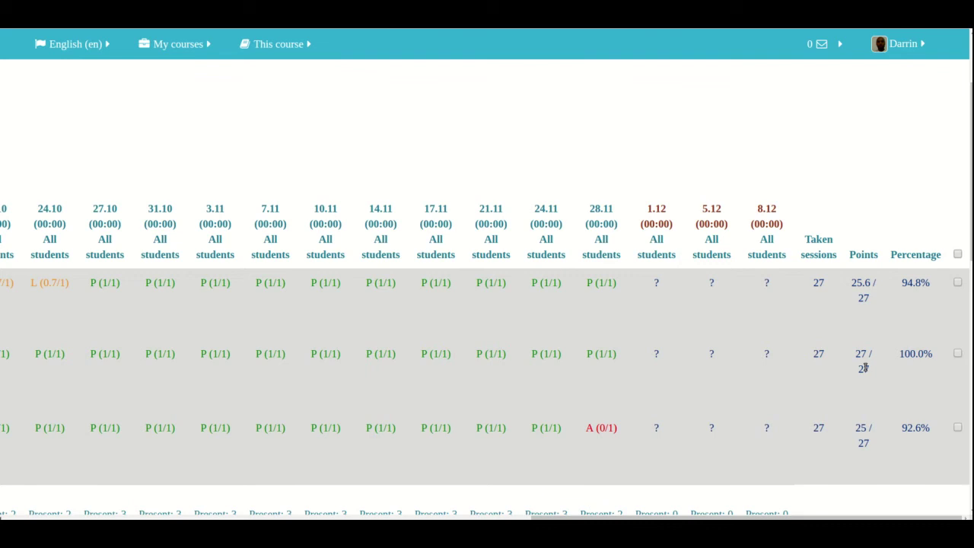
scroll(864, 368, "up", 2)
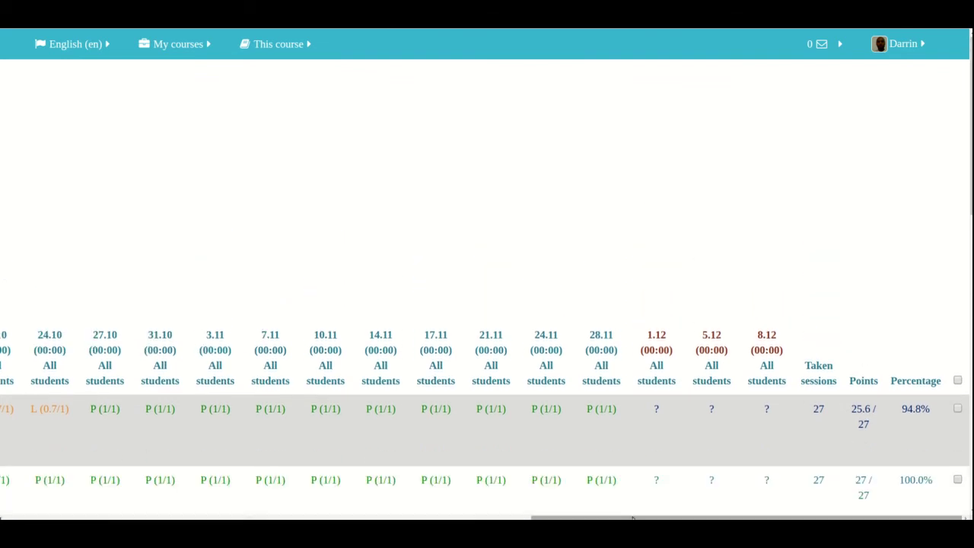
left_click_drag(632, 518, 311, 503)
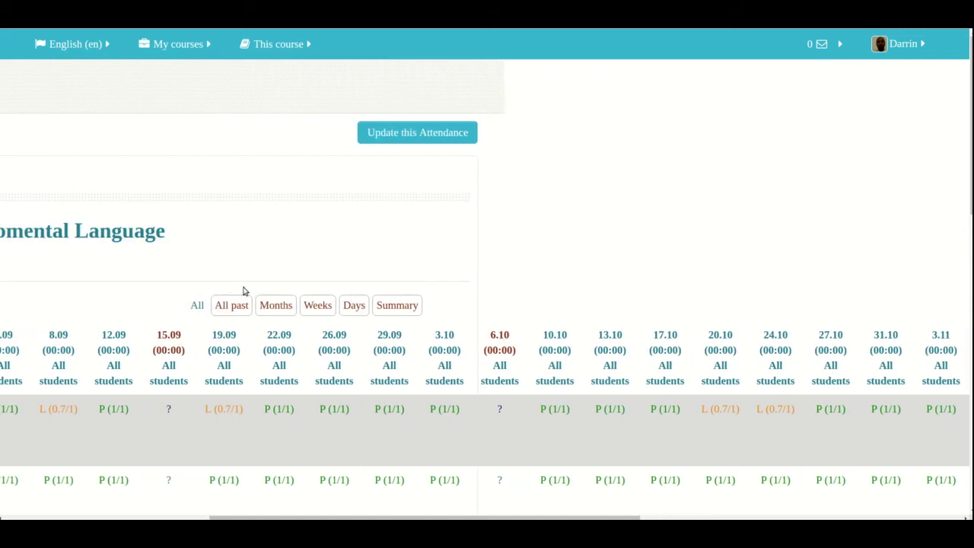
Switch to the Summary report showing 33 total sessions and overall percentages 77.6%, 81.8%, 75.8%
left_click(396, 305)
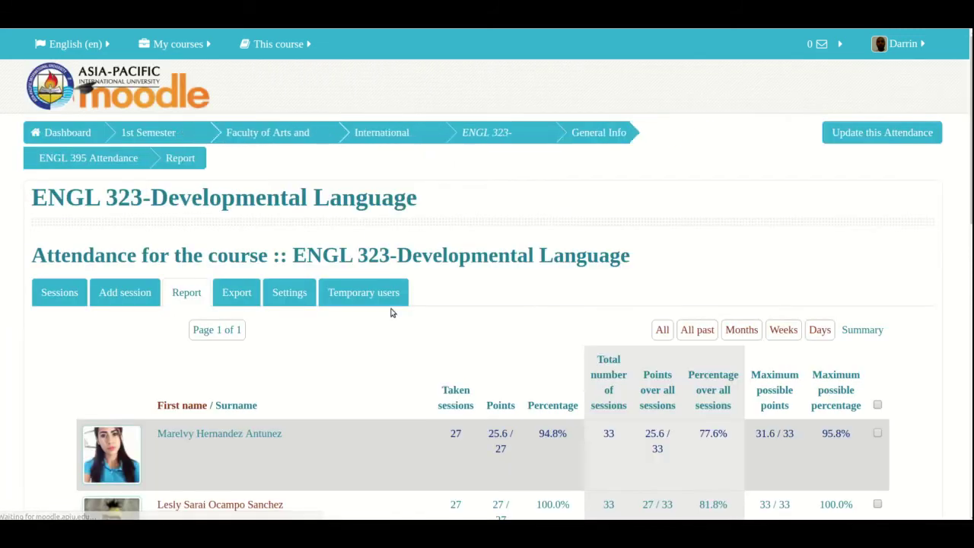
scroll(391, 312, "down", 3)
scroll(391, 312, "down", 1)
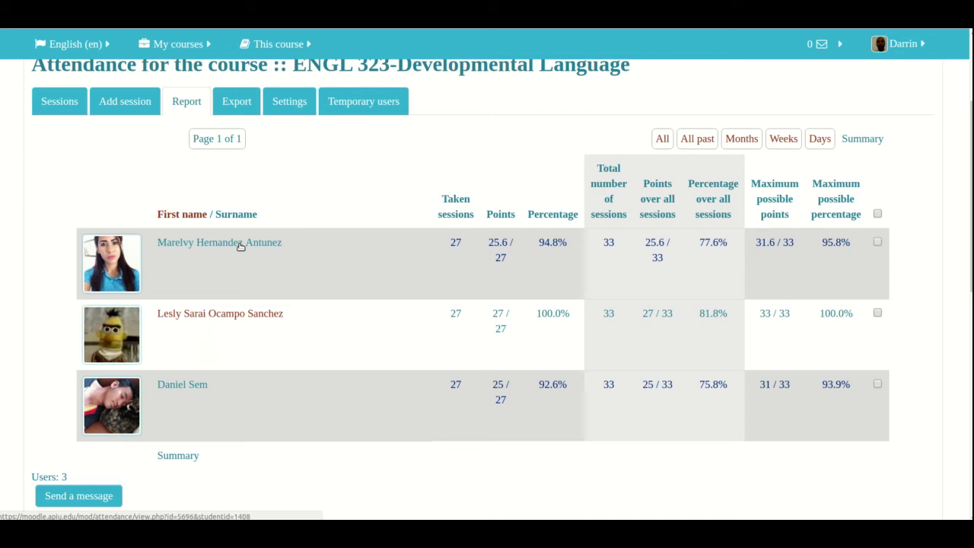
Open the first student's attendance report filtered to All past: 27 sessions, 25.6/27 points, 94.8%
left_click(239, 245)
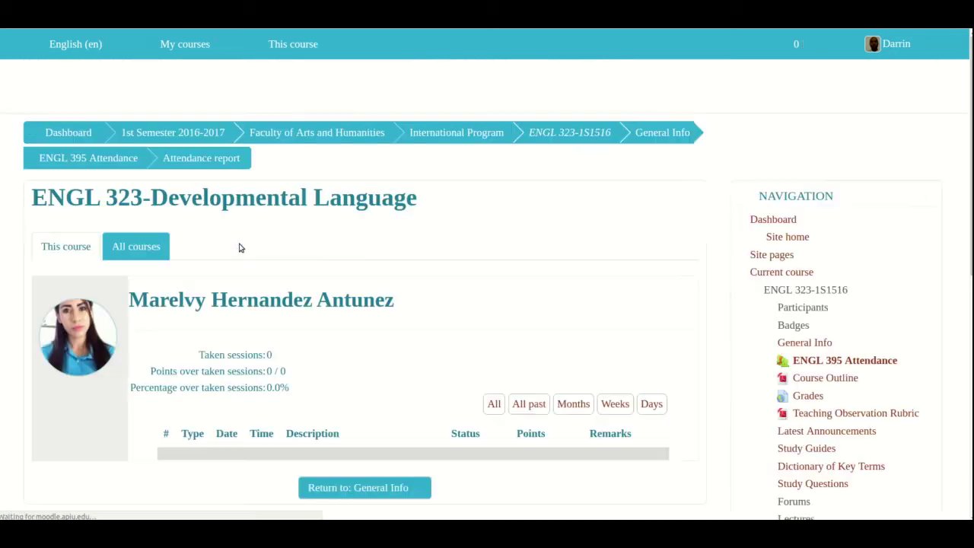
scroll(305, 261, "down", 2)
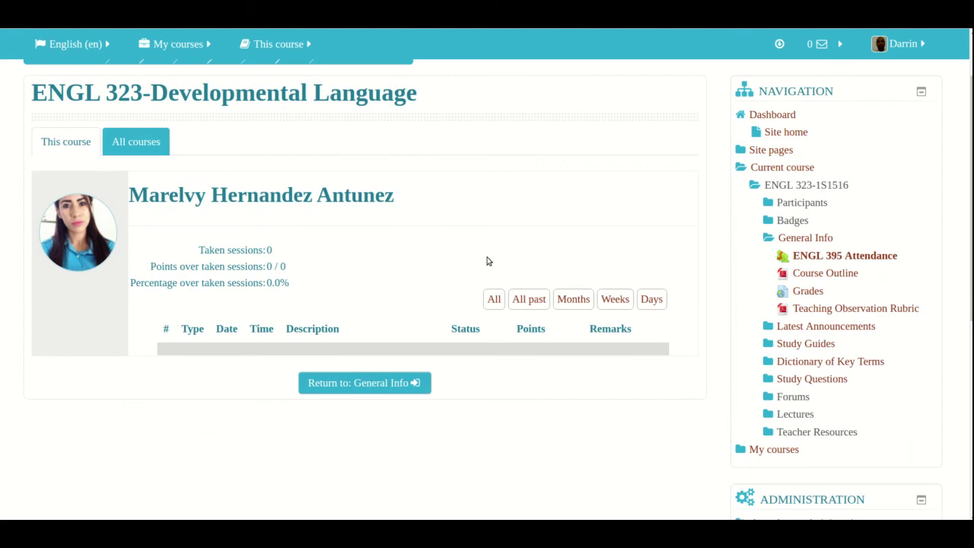
left_click(531, 301)
scroll(531, 306, "down", 3)
scroll(532, 306, "down", 3)
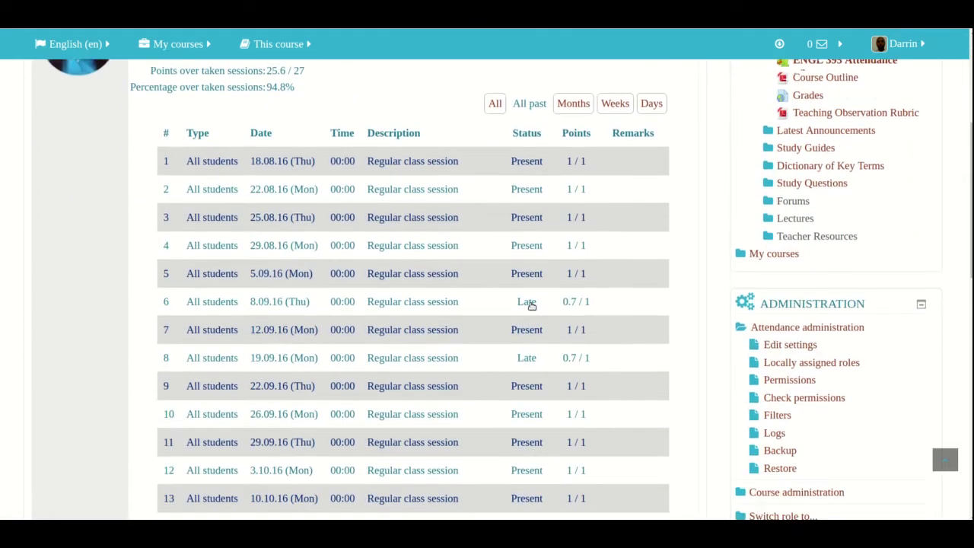
scroll(531, 305, "up", 3)
scroll(531, 306, "up", 1)
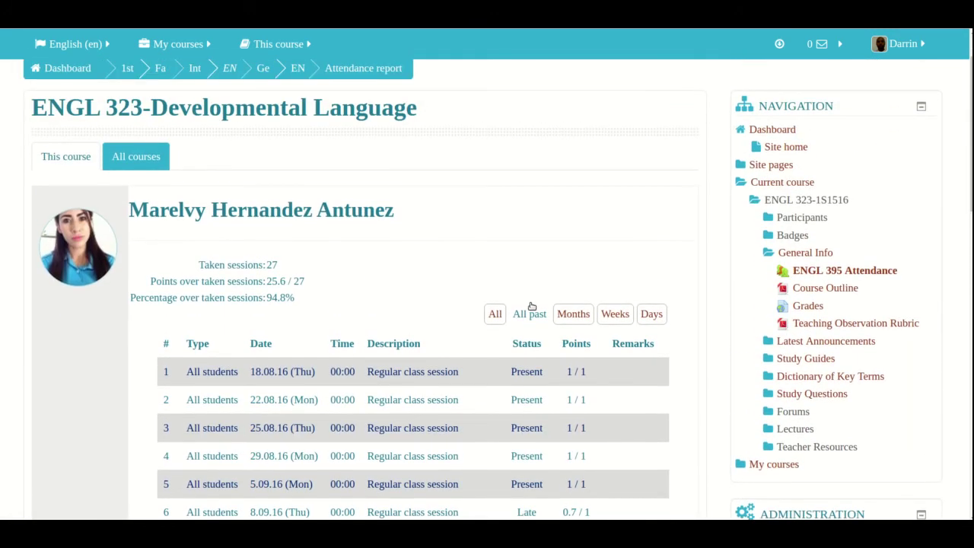
scroll(531, 306, "down", 10)
scroll(531, 306, "down", 3)
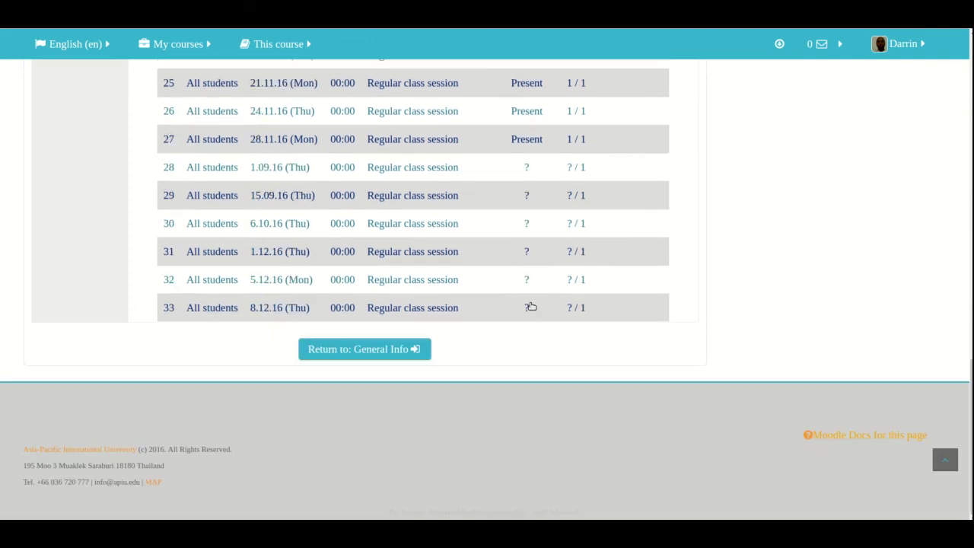
scroll(531, 305, "up", 8)
scroll(531, 306, "up", 1)
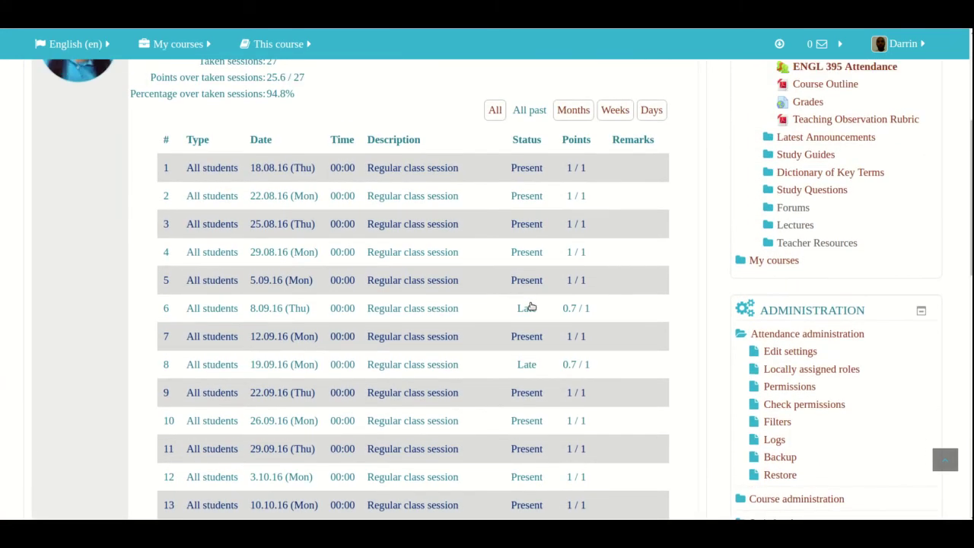
scroll(531, 306, "up", 2)
scroll(531, 306, "up", 1)
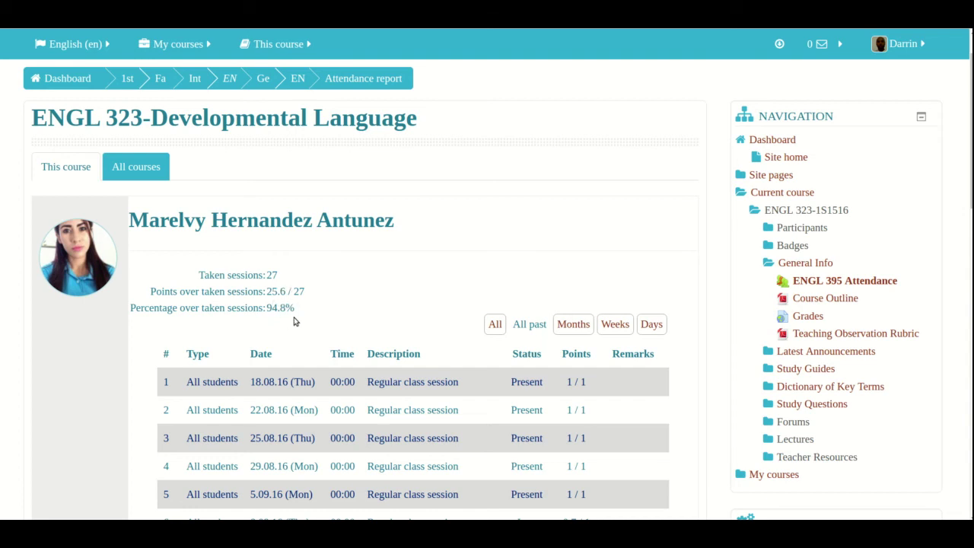
Show the student's All courses totals: EDUC237 100.0%, ENGL 321 95.6%, ENGL 395 94.8%
left_click(143, 169)
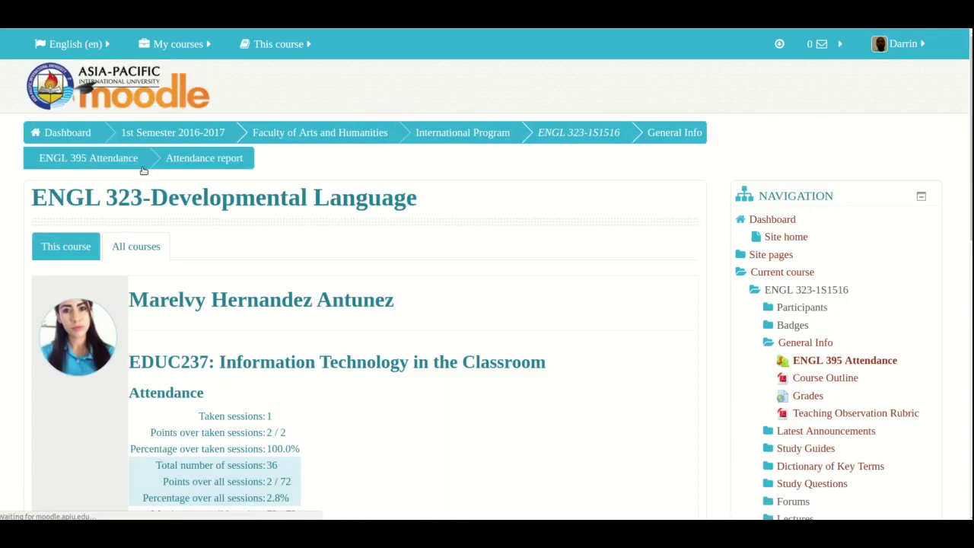
scroll(352, 309, "down", 2)
scroll(352, 310, "down", 3)
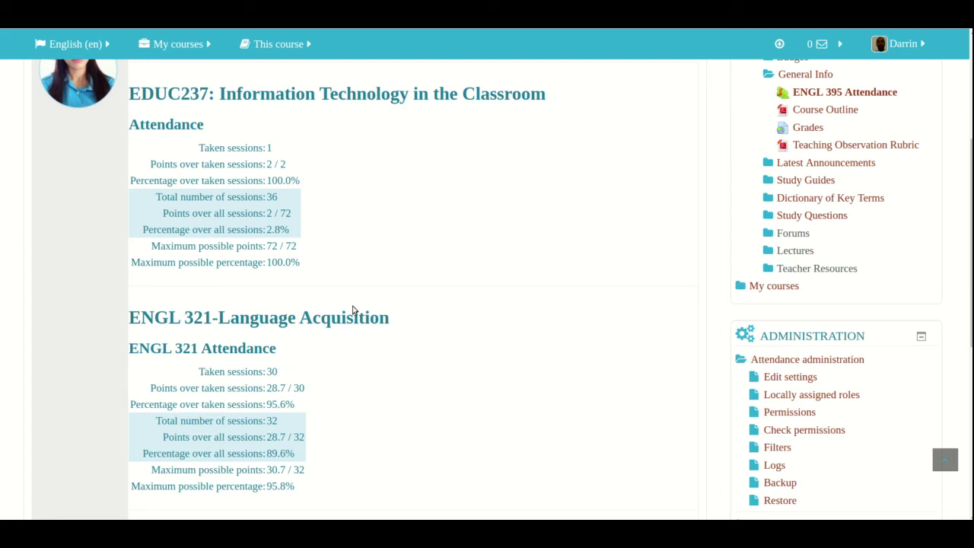
scroll(352, 310, "up", 1)
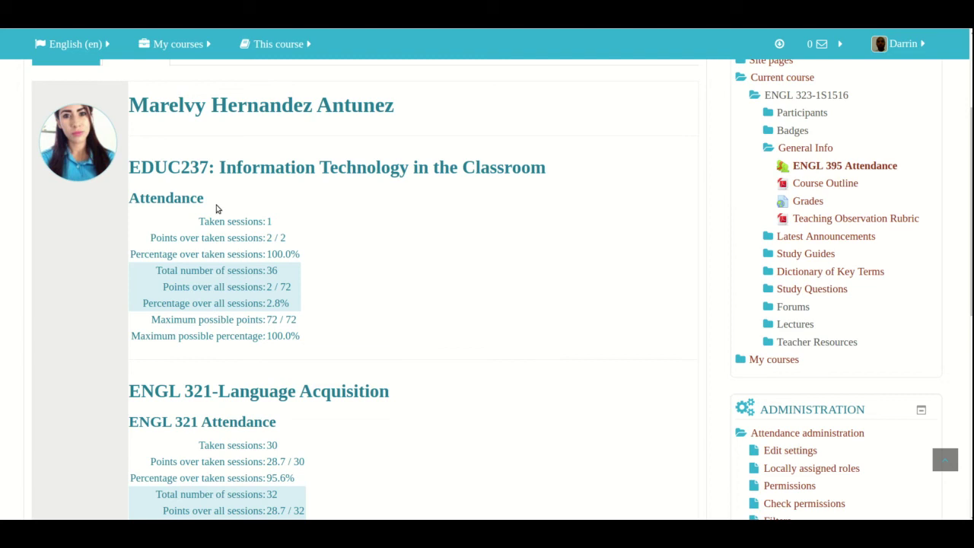
scroll(216, 208, "down", 1)
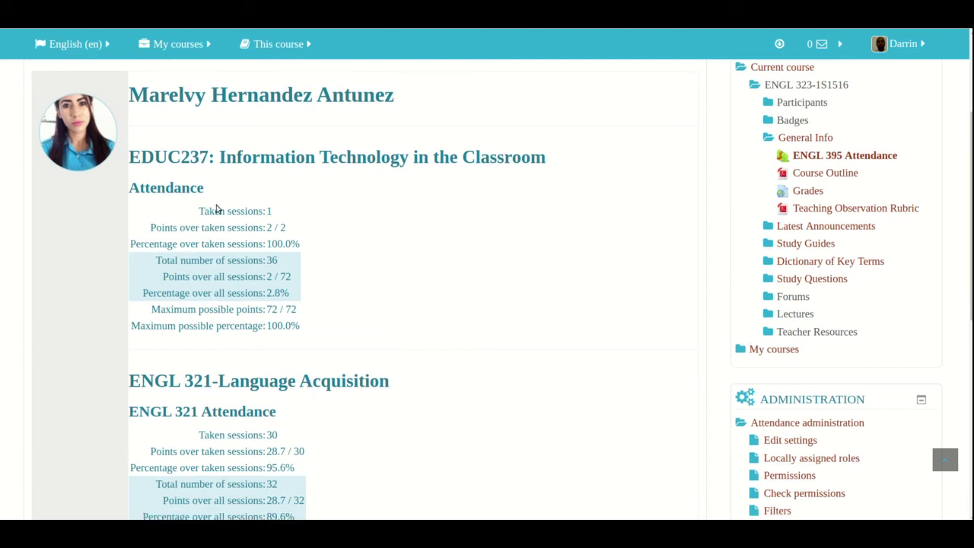
scroll(212, 162, "down", 3)
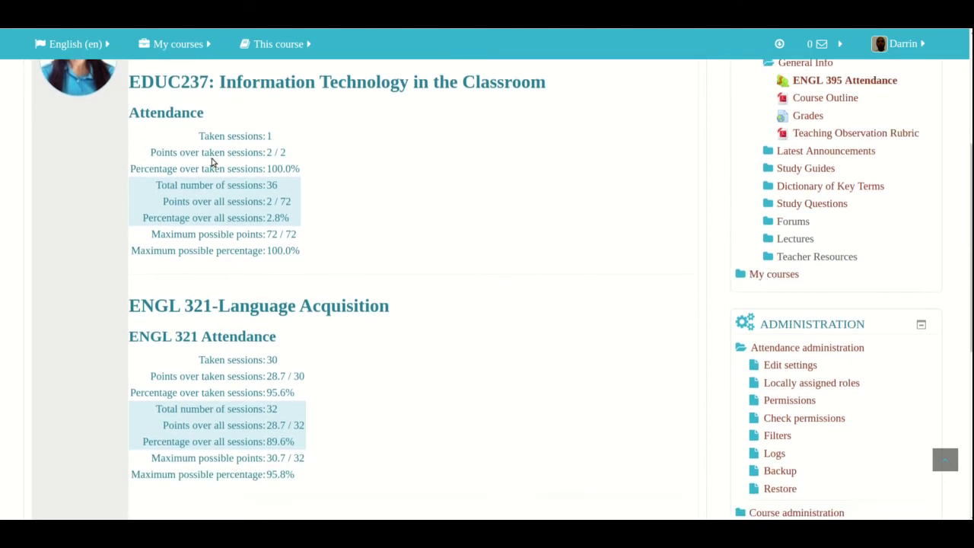
scroll(212, 158, "down", 3)
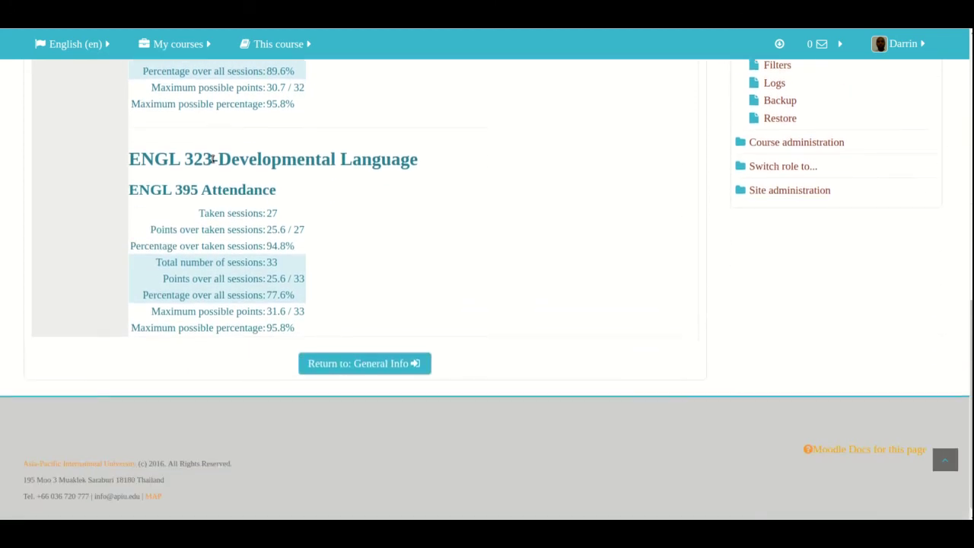
scroll(212, 159, "up", 3)
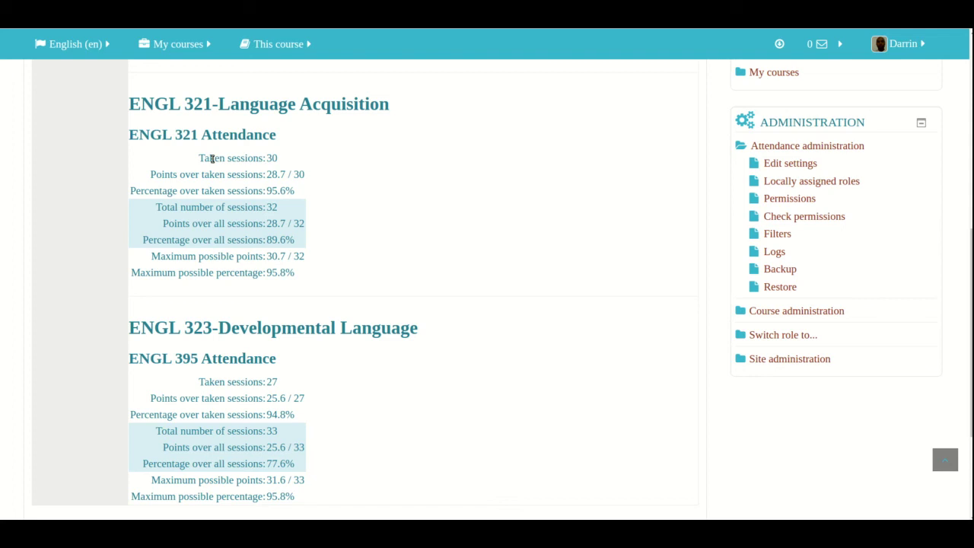
scroll(224, 128, "up", 5)
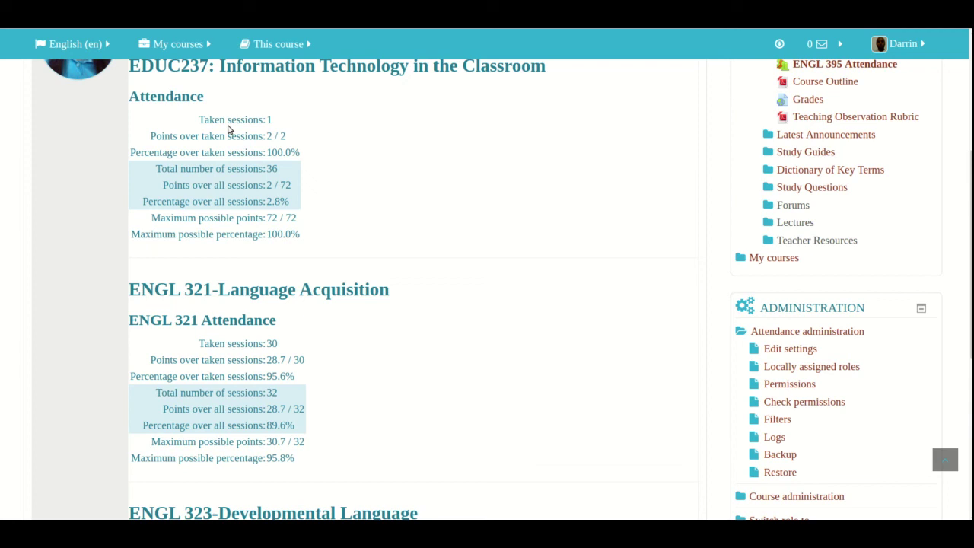
scroll(226, 129, "up", 5)
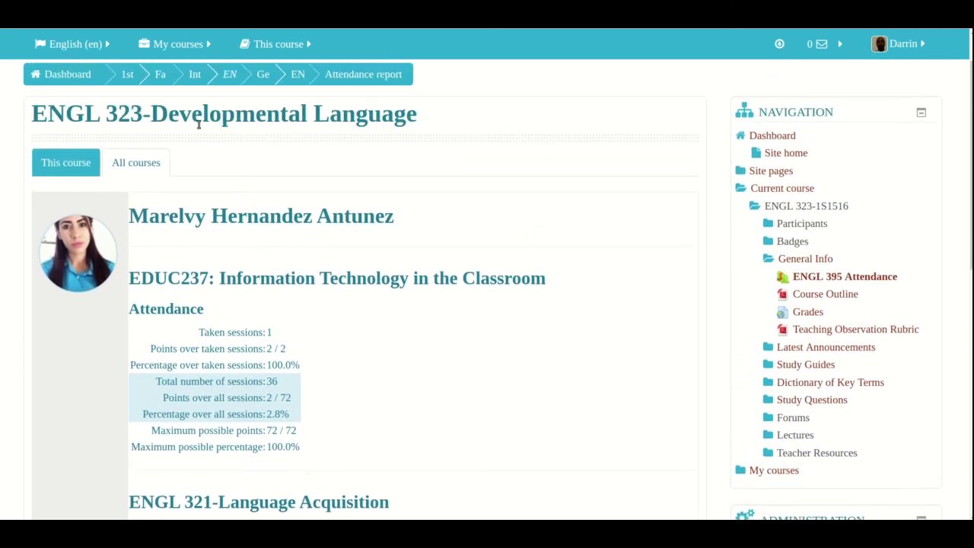
Back in the course report, show all past sessions as per-student summary totals and open the first student
key("alt+Left")
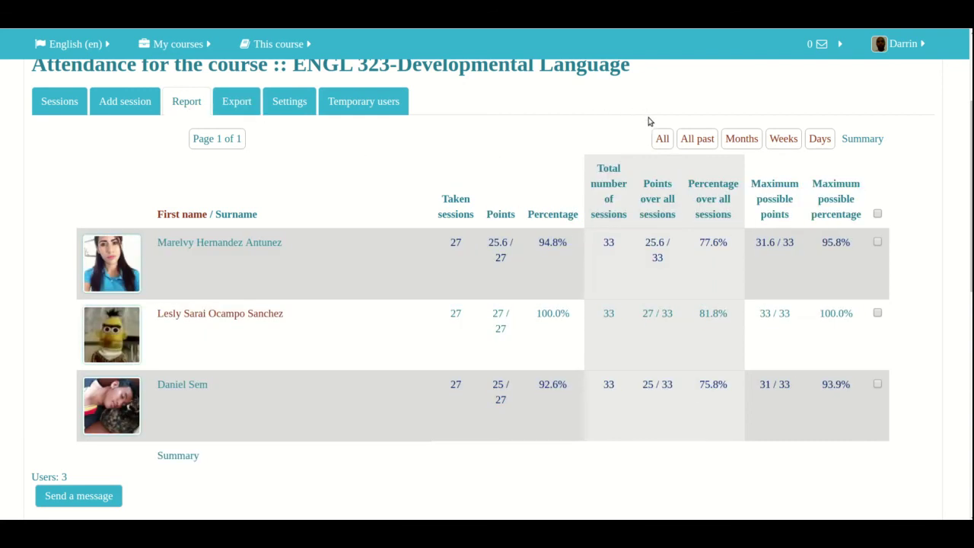
left_click(690, 137)
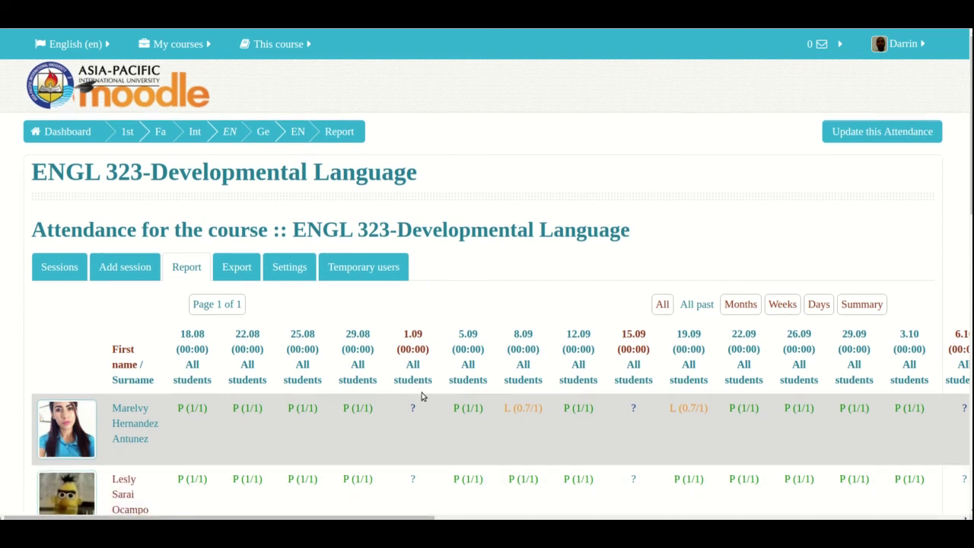
scroll(422, 396, "down", 3)
scroll(422, 395, "up", 1)
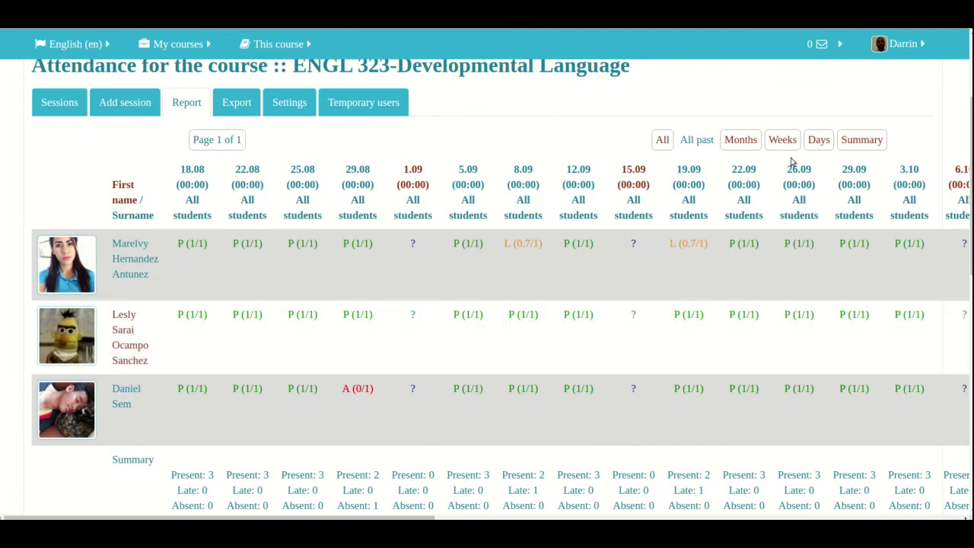
left_click(855, 140)
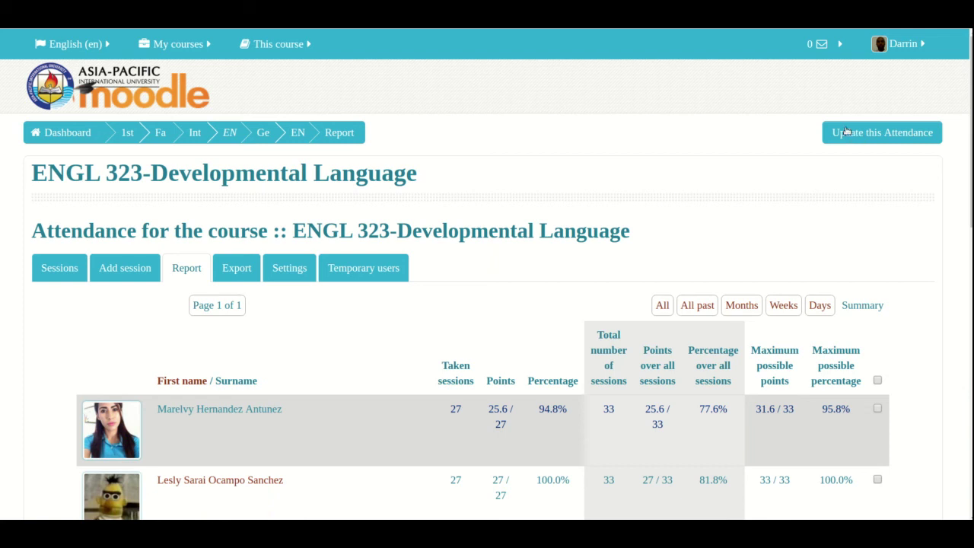
left_click(228, 409)
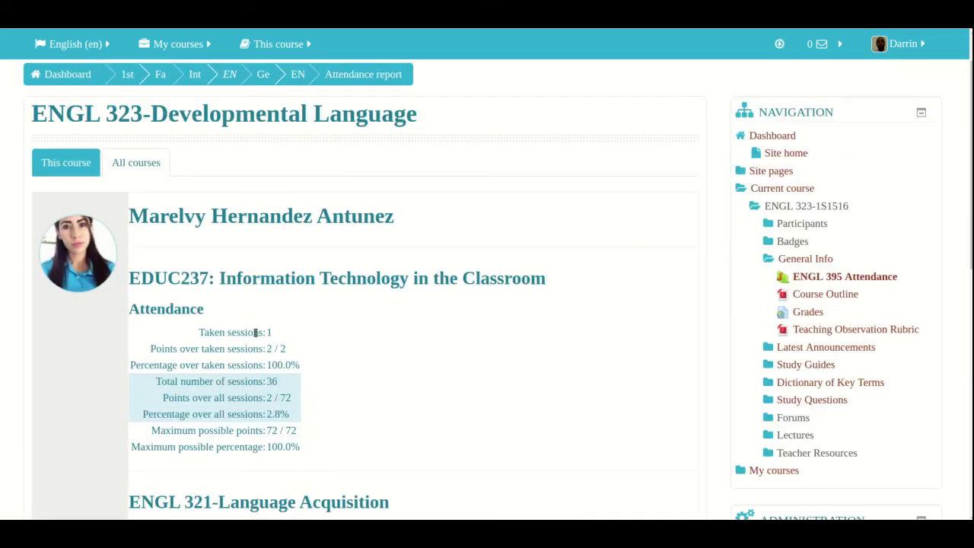
View the student's attendance for this course, then across all courses, with EDUC237 at 2 / 72 points
left_click(64, 163)
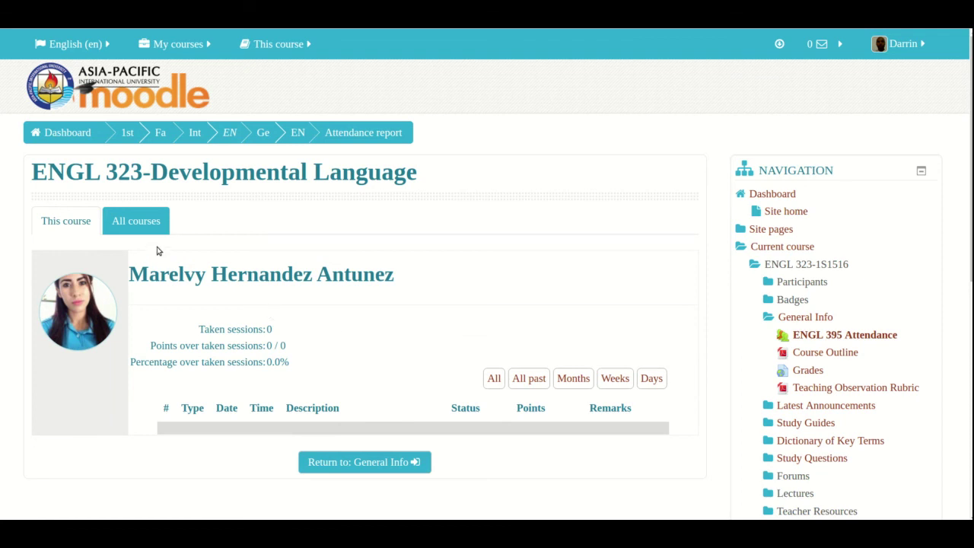
left_click(147, 223)
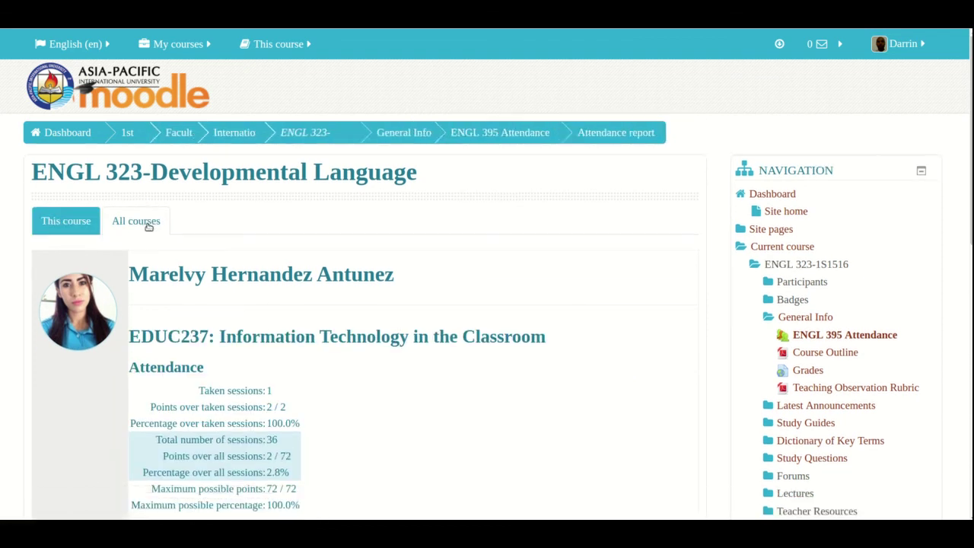